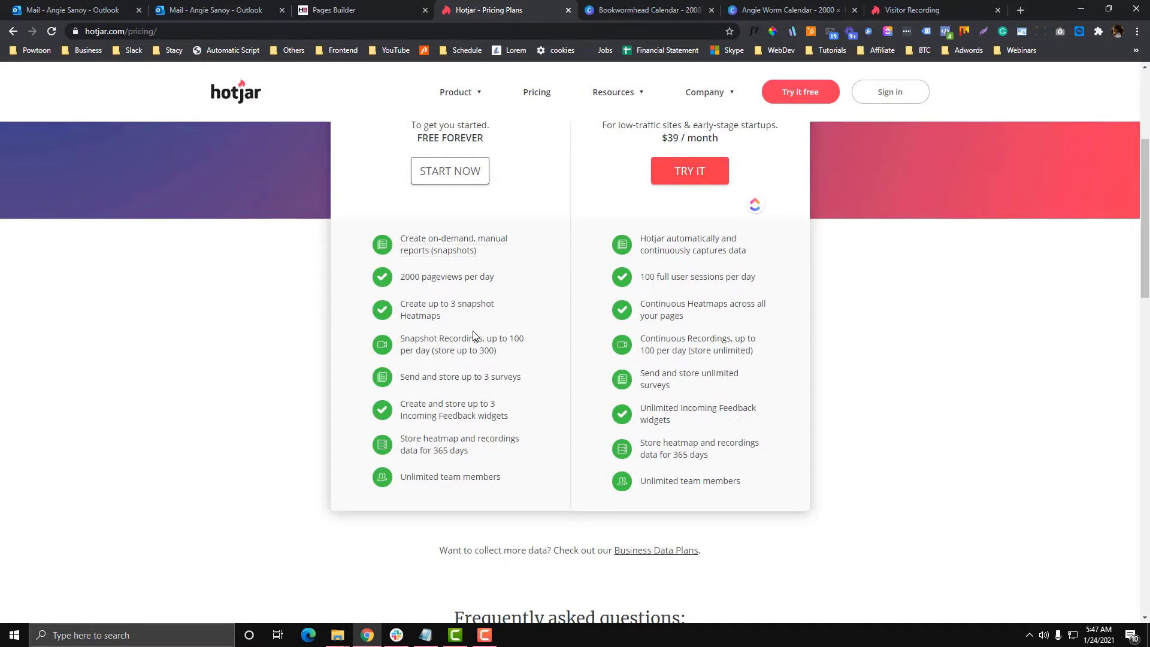
Step: Compare the features and prices of the Basic and Plus plans for personal sites
{"action": "scroll", "coordinate": [473, 336], "scroll_direction": "up", "scroll_amount": 1}
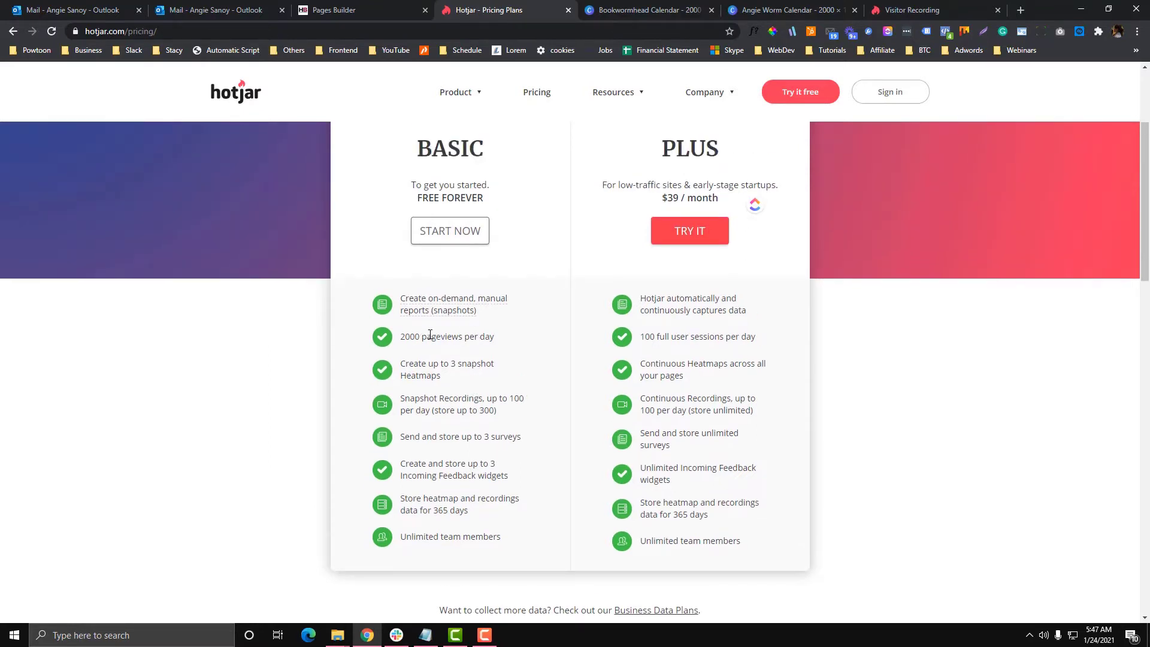
{"action": "left_click_drag", "start_coordinate": [427, 401], "coordinate": [486, 411]}
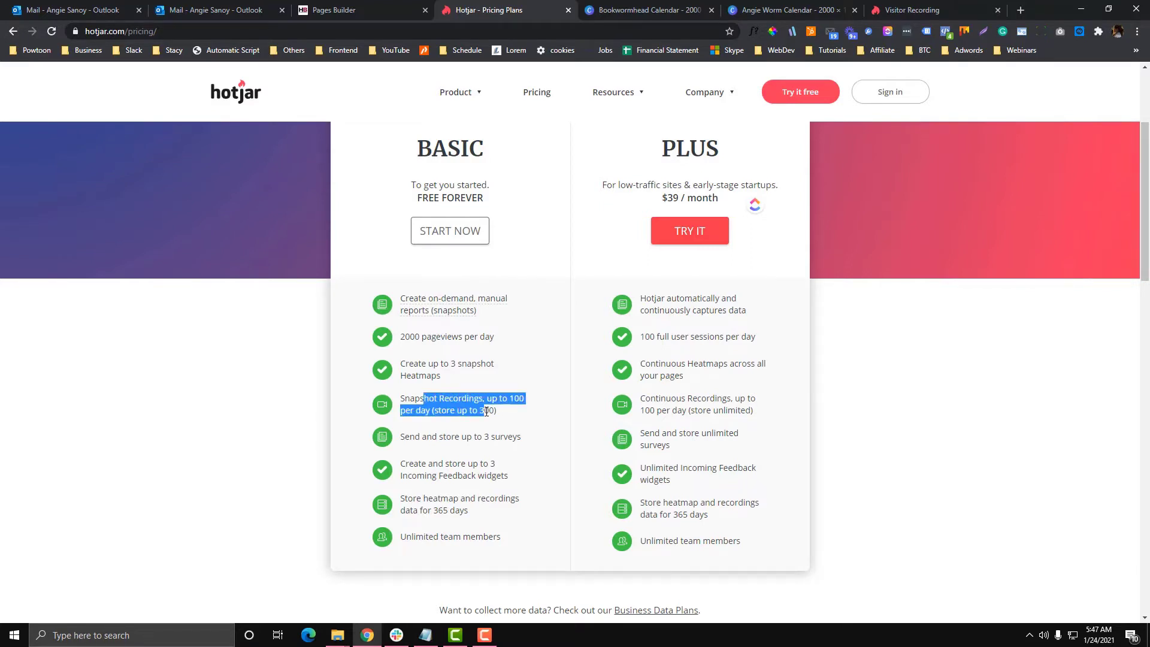
{"action": "left_click_drag", "start_coordinate": [512, 414], "coordinate": [375, 385]}
{"action": "left_click_drag", "start_coordinate": [639, 297], "coordinate": [756, 489]}
{"action": "scroll", "coordinate": [756, 489], "scroll_direction": "down", "scroll_amount": 1}
{"action": "left_click", "coordinate": [760, 433]}
{"action": "scroll", "coordinate": [761, 432], "scroll_direction": "up", "scroll_amount": 1}
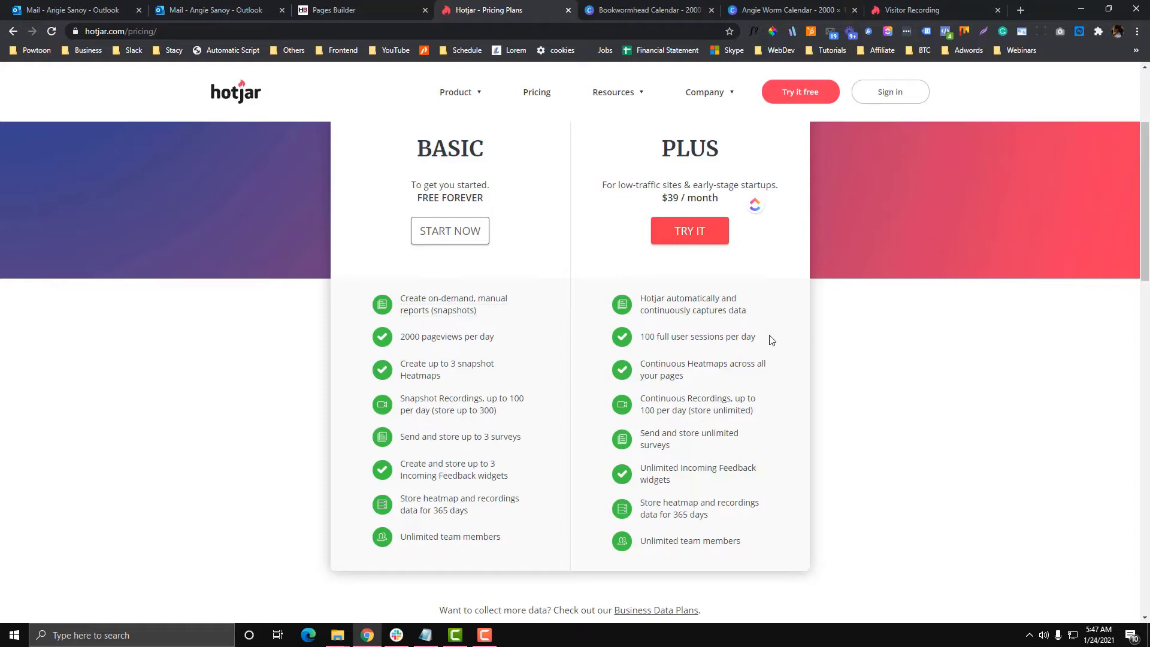
{"action": "scroll", "coordinate": [771, 340], "scroll_direction": "up", "scroll_amount": 1}
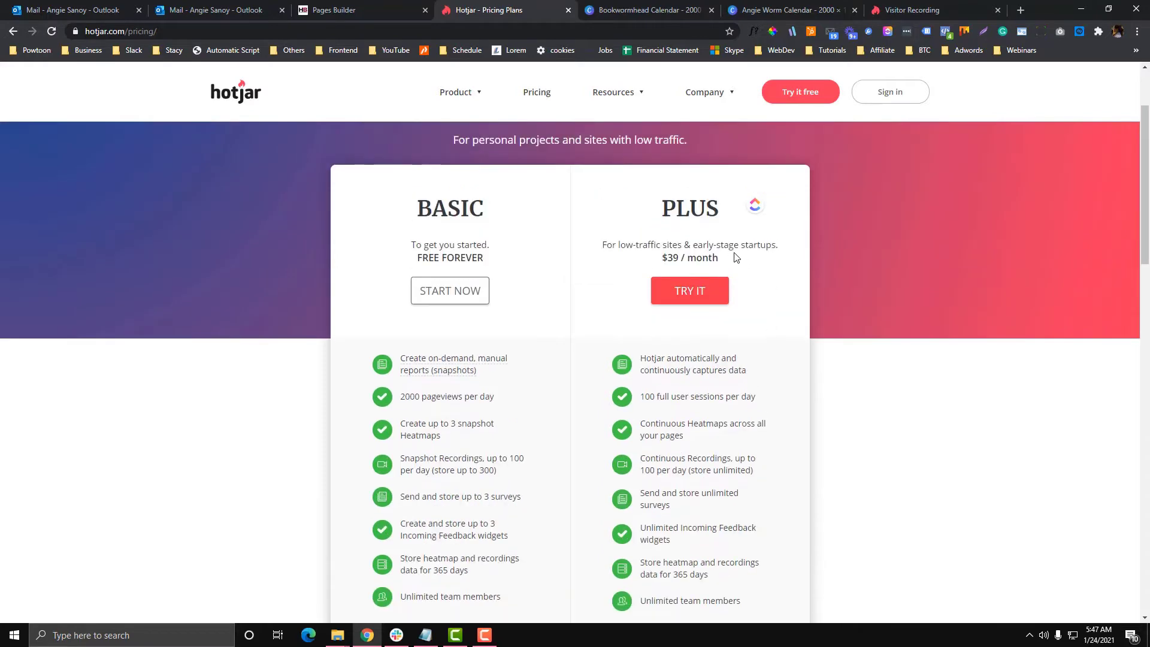
{"action": "scroll", "coordinate": [736, 256], "scroll_direction": "up", "scroll_amount": 2}
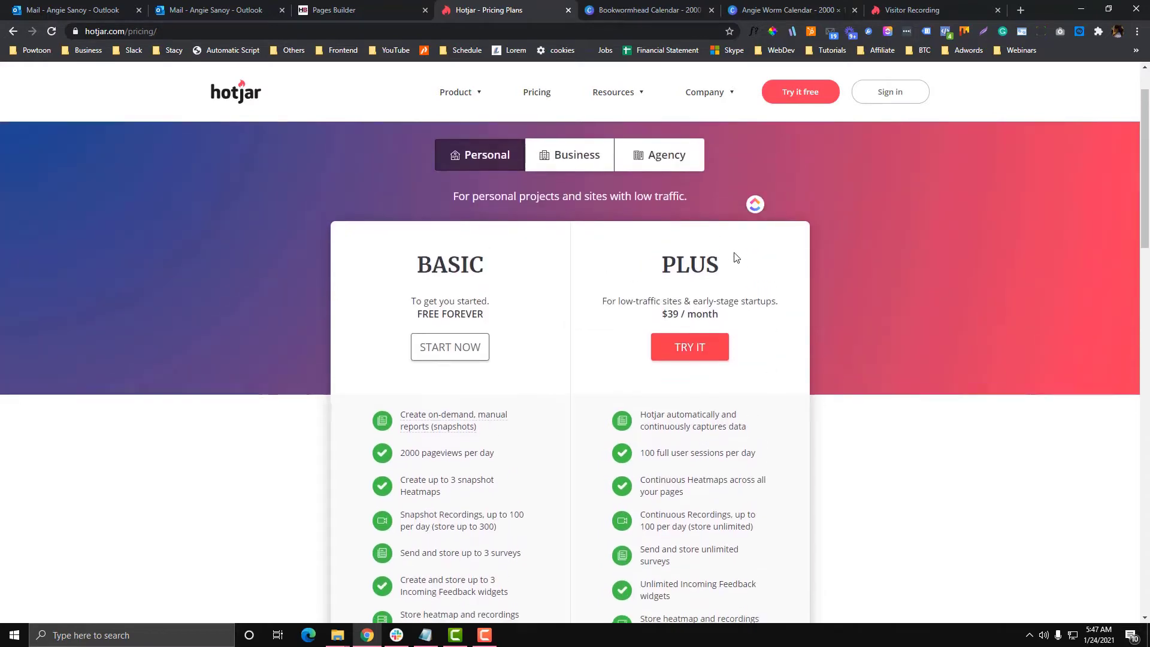
Step: Review the Business and Agency pricing options, and return to the Personal plans
{"action": "left_click", "coordinate": [578, 225]}
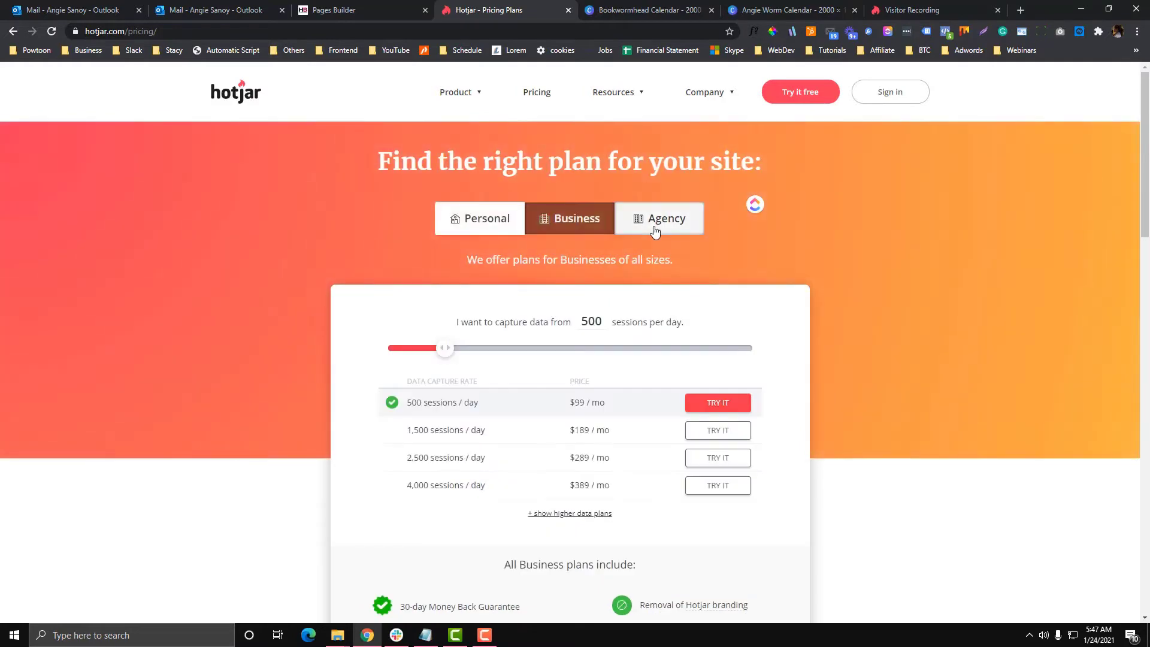
{"action": "left_click", "coordinate": [654, 222]}
{"action": "scroll", "coordinate": [689, 270], "scroll_direction": "down", "scroll_amount": 3}
{"action": "scroll", "coordinate": [689, 293], "scroll_direction": "up", "scroll_amount": 3}
{"action": "left_click", "coordinate": [570, 222]}
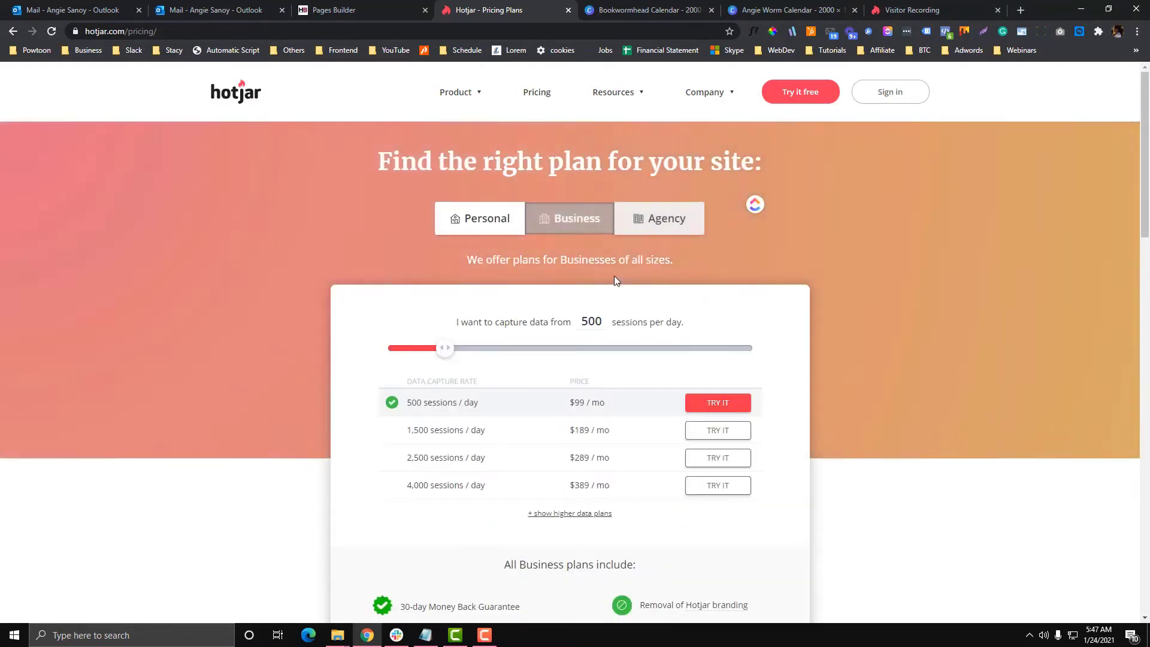
{"action": "left_click", "coordinate": [479, 219]}
{"action": "scroll", "coordinate": [580, 301], "scroll_direction": "down", "scroll_amount": 3}
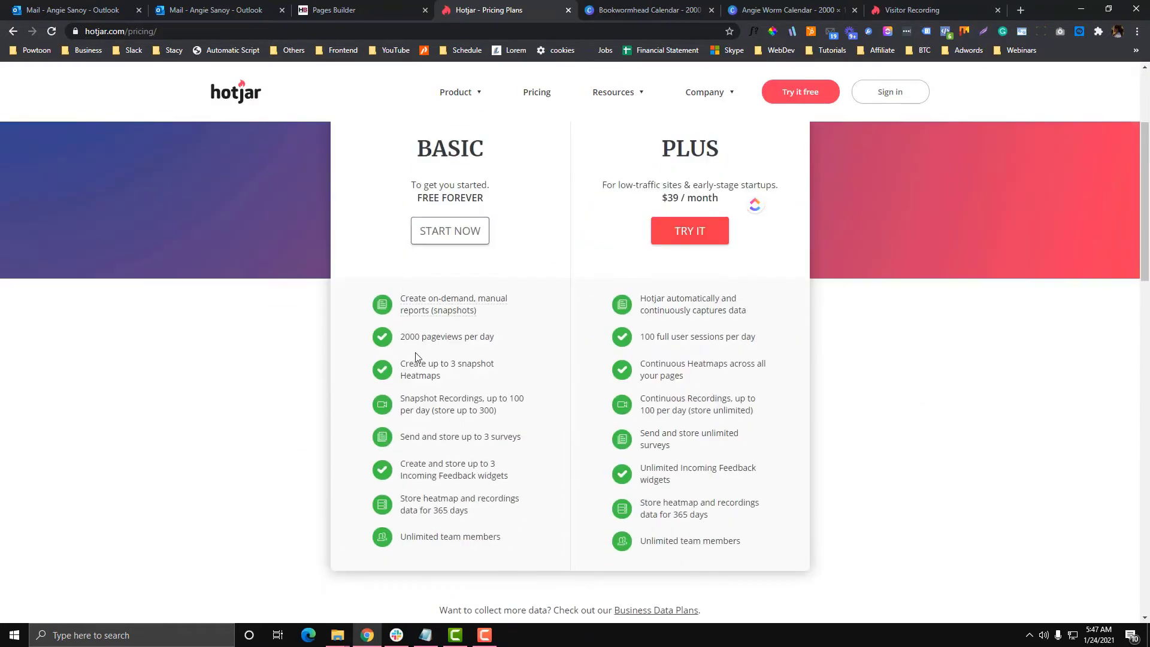
Step: Go to the Hotjar home page and sign in to the account with the prefilled email and password
{"action": "left_click", "coordinate": [248, 108]}
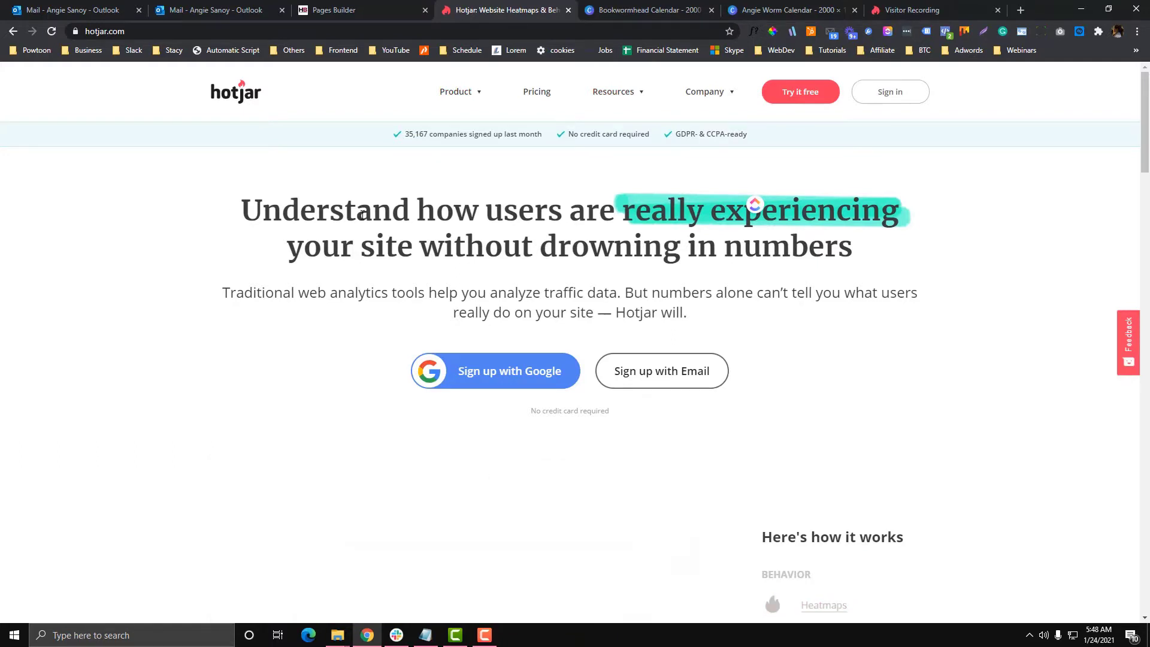
{"action": "scroll", "coordinate": [363, 216], "scroll_direction": "down", "scroll_amount": 5}
{"action": "scroll", "coordinate": [363, 218], "scroll_direction": "up", "scroll_amount": 5}
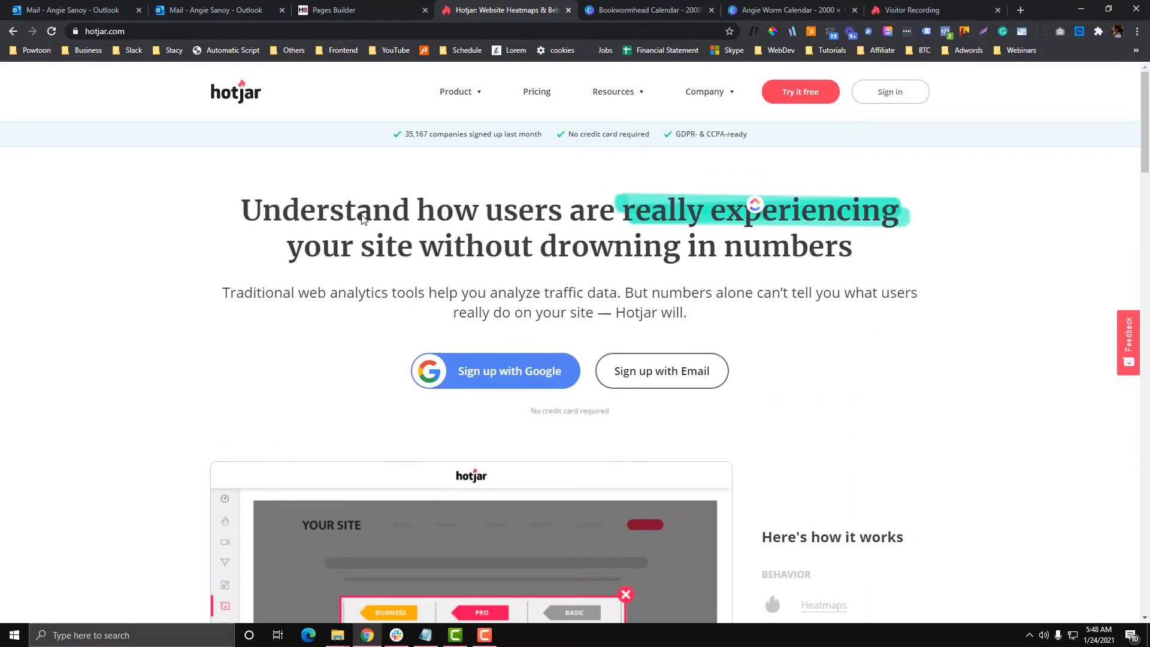
{"action": "scroll", "coordinate": [363, 219], "scroll_direction": "down", "scroll_amount": 1}
{"action": "scroll", "coordinate": [363, 218], "scroll_direction": "up", "scroll_amount": 1}
{"action": "left_click", "coordinate": [886, 92]}
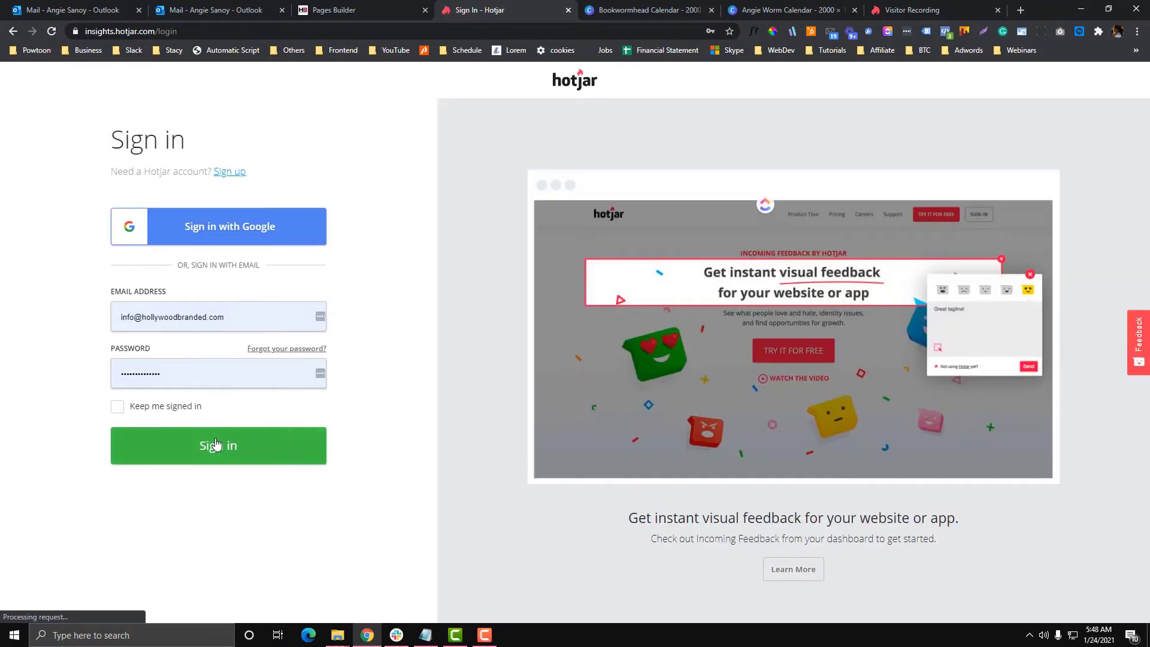
{"action": "left_click", "coordinate": [217, 445]}
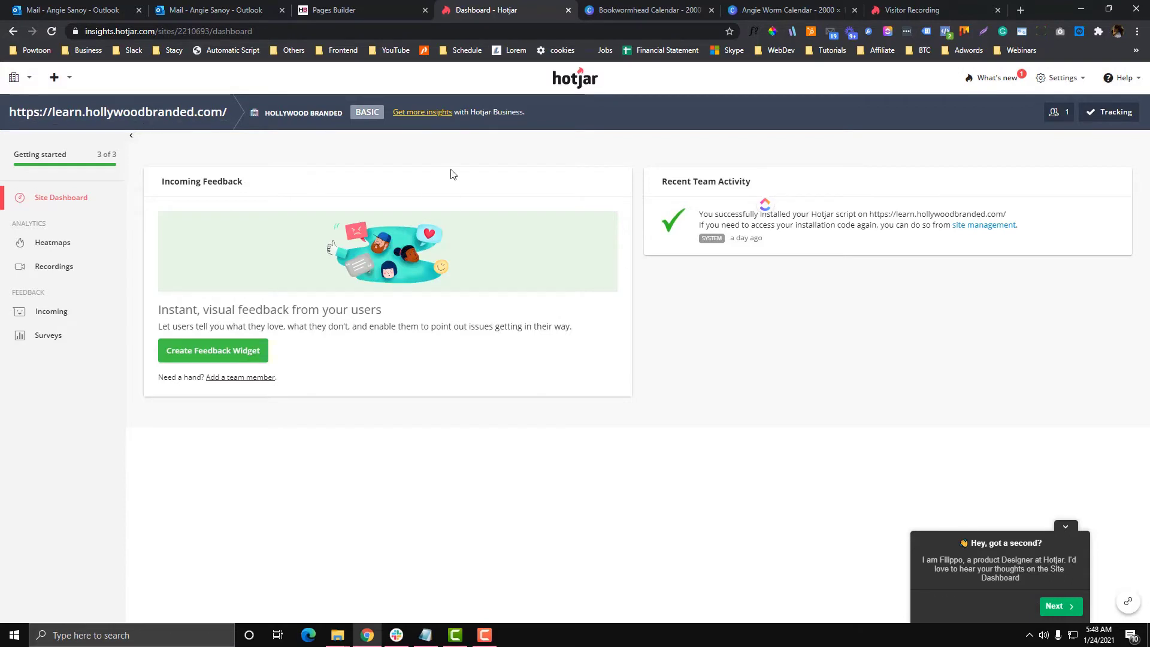
{"action": "left_click", "coordinate": [30, 81]}
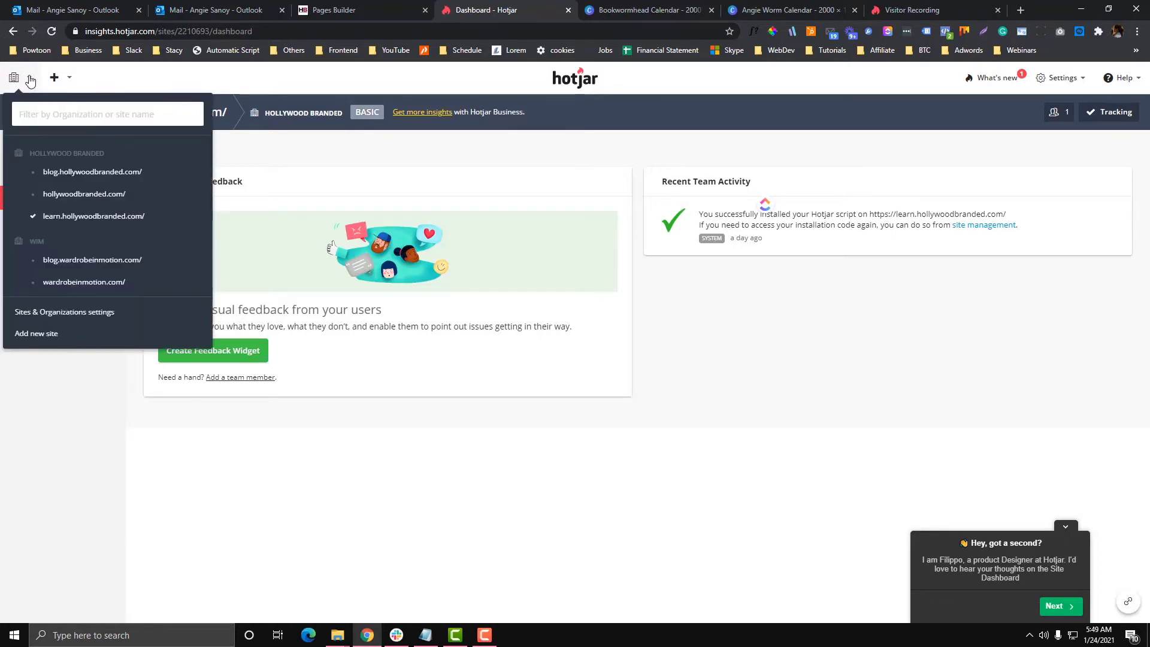
{"action": "left_click", "coordinate": [52, 338]}
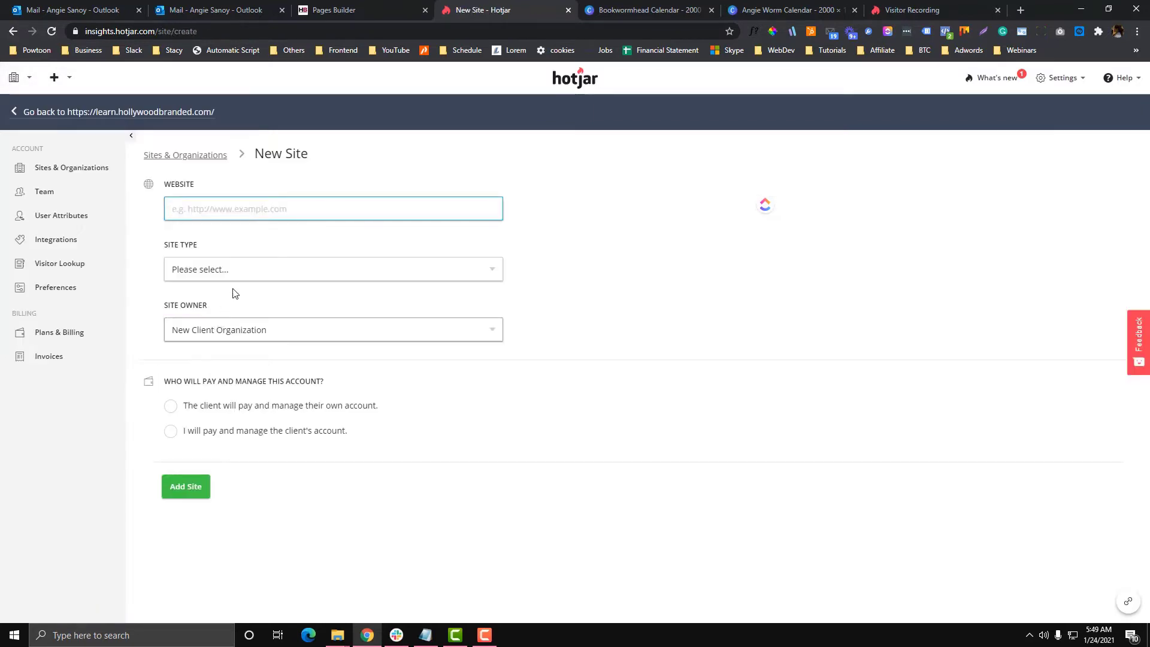
{"action": "left_click", "coordinate": [269, 213]}
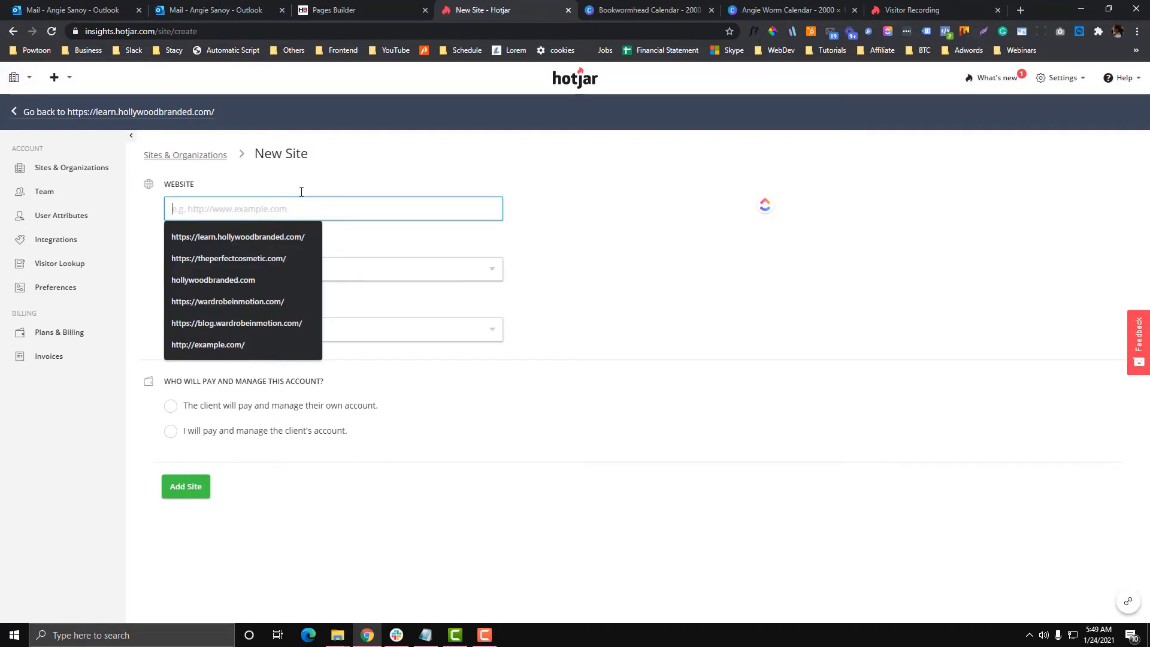
{"action": "left_click", "coordinate": [372, 10]}
{"action": "left_click_drag", "start_coordinate": [224, 31], "coordinate": [86, 32]}
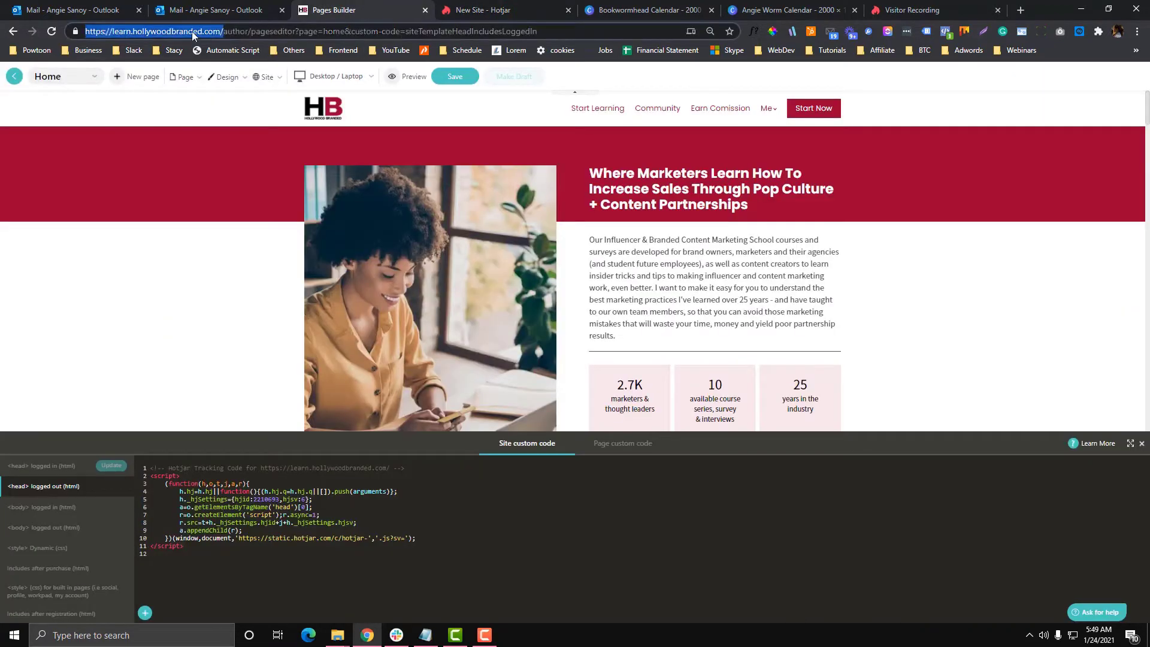
{"action": "key", "text": "ctrl+c"}
{"action": "left_click", "coordinate": [473, 7]}
{"action": "left_click", "coordinate": [282, 208]}
{"action": "key", "text": "ctrl+v"}
Step: Set the new site's type to Education and its owner to Hollywood Branded
{"action": "left_click", "coordinate": [295, 276]}
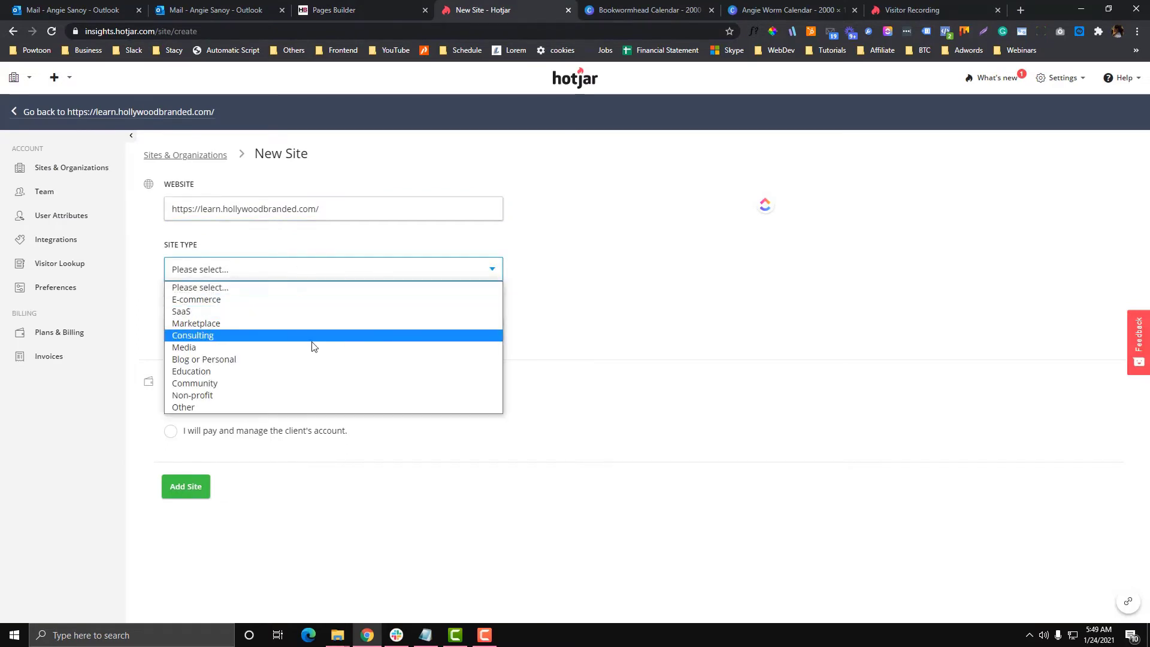
{"action": "left_click", "coordinate": [312, 372]}
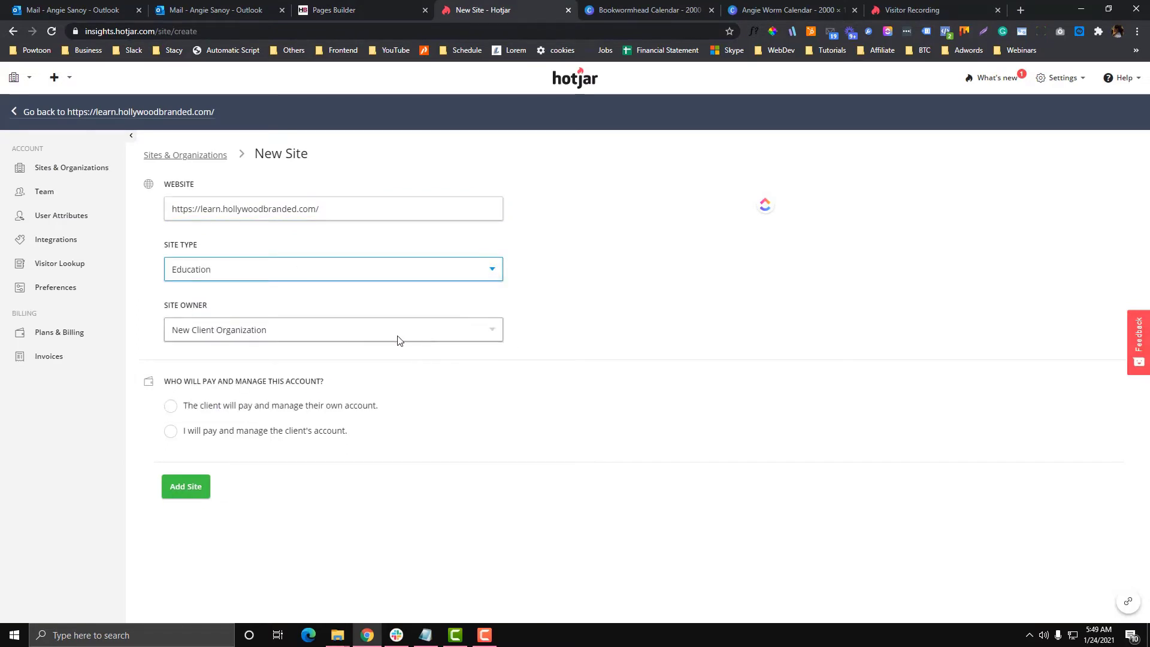
{"action": "left_click", "coordinate": [399, 340]}
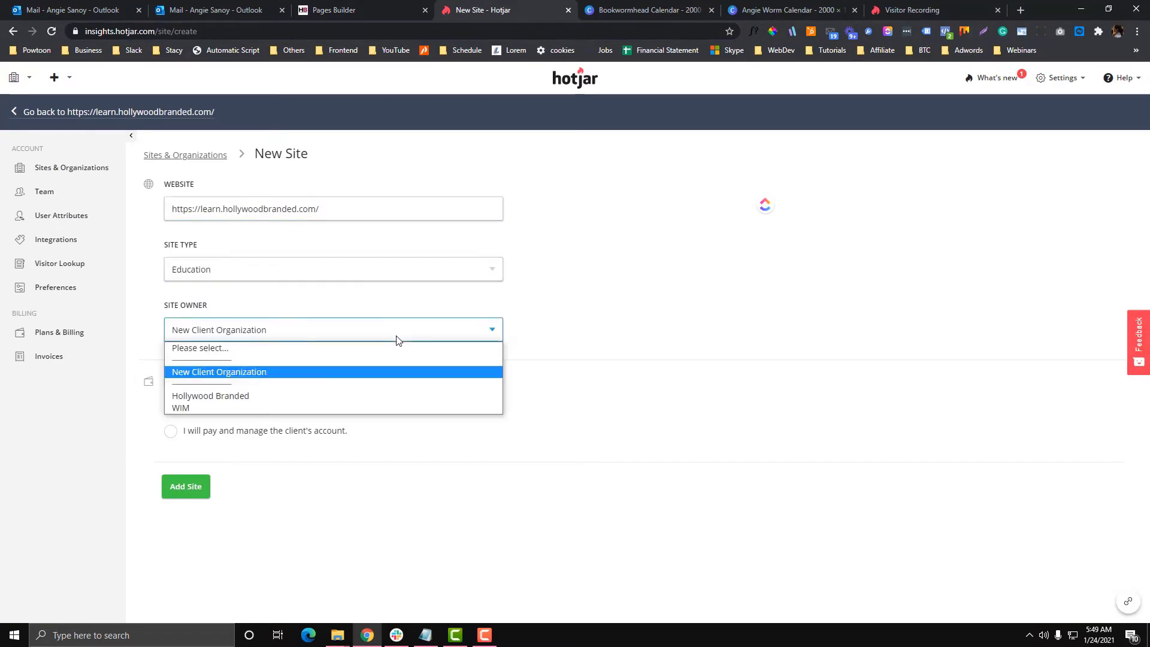
{"action": "left_click", "coordinate": [243, 396]}
Step: Try New Client Organization as the site owner with client account management paid by yourself, and switch back to Hollywood Branded
{"action": "left_click", "coordinate": [362, 337]}
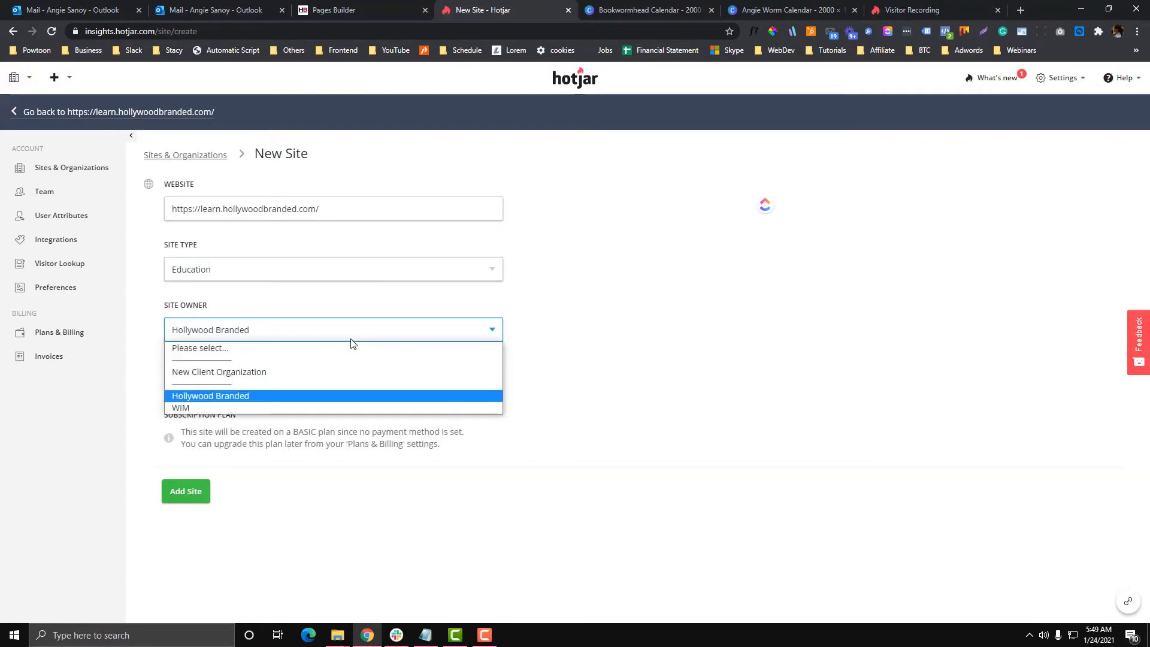
{"action": "left_click", "coordinate": [286, 377]}
{"action": "left_click", "coordinate": [174, 431]}
{"action": "left_click", "coordinate": [250, 485]}
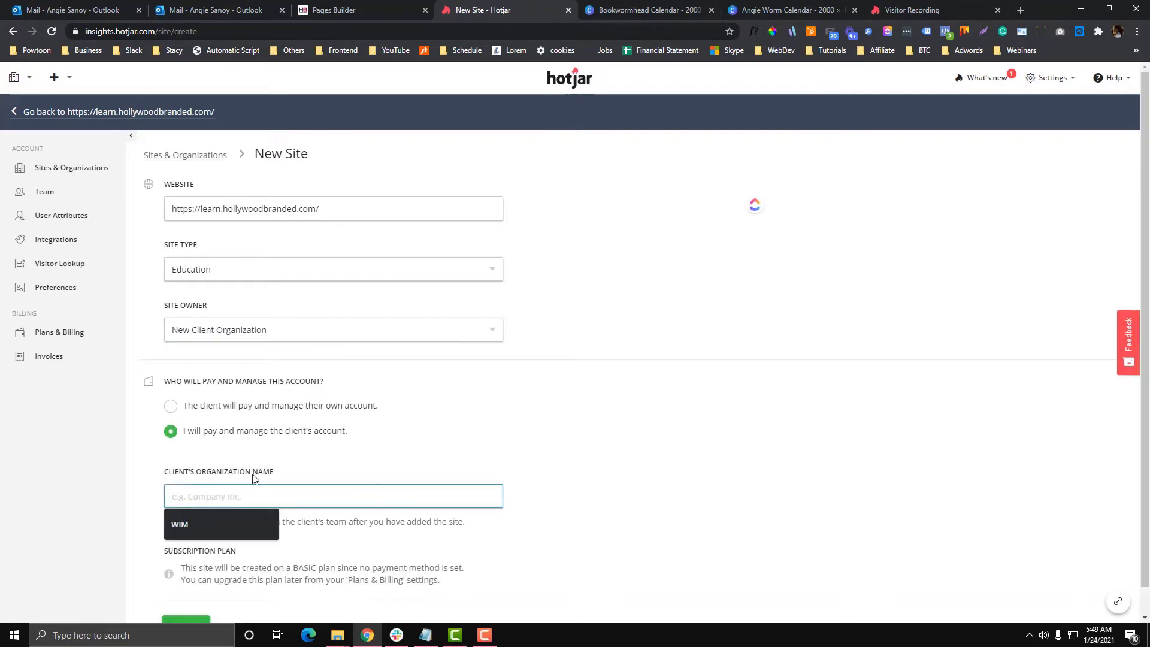
{"action": "scroll", "coordinate": [311, 459], "scroll_direction": "down", "scroll_amount": 1}
{"action": "left_click", "coordinate": [354, 307]}
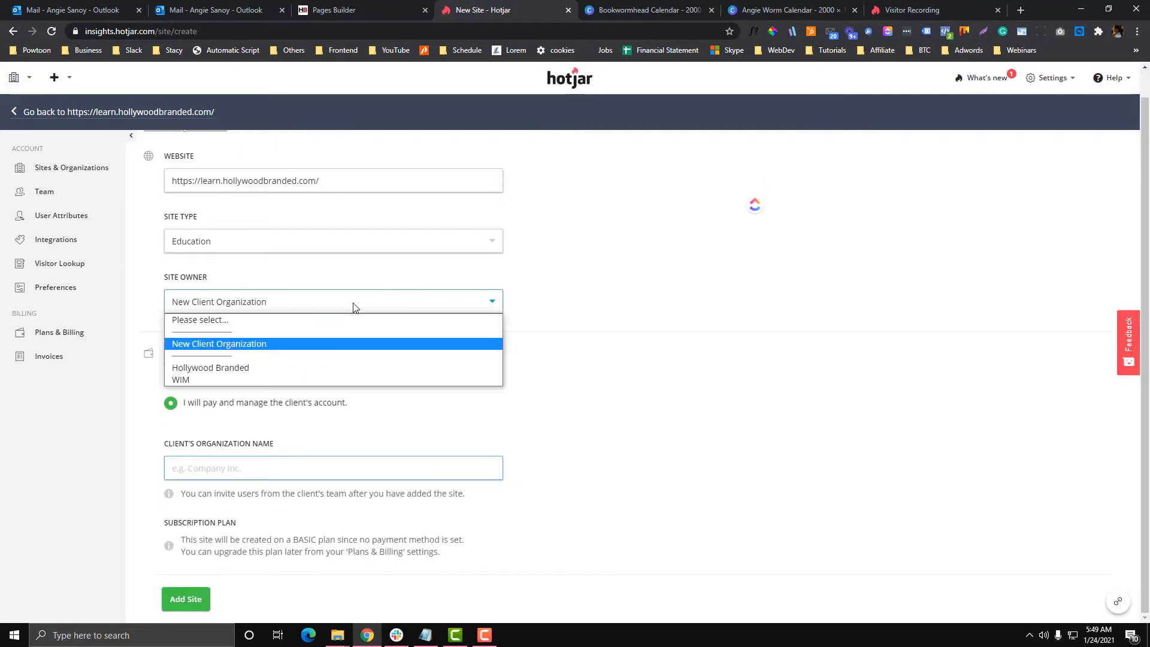
{"action": "left_click", "coordinate": [309, 367]}
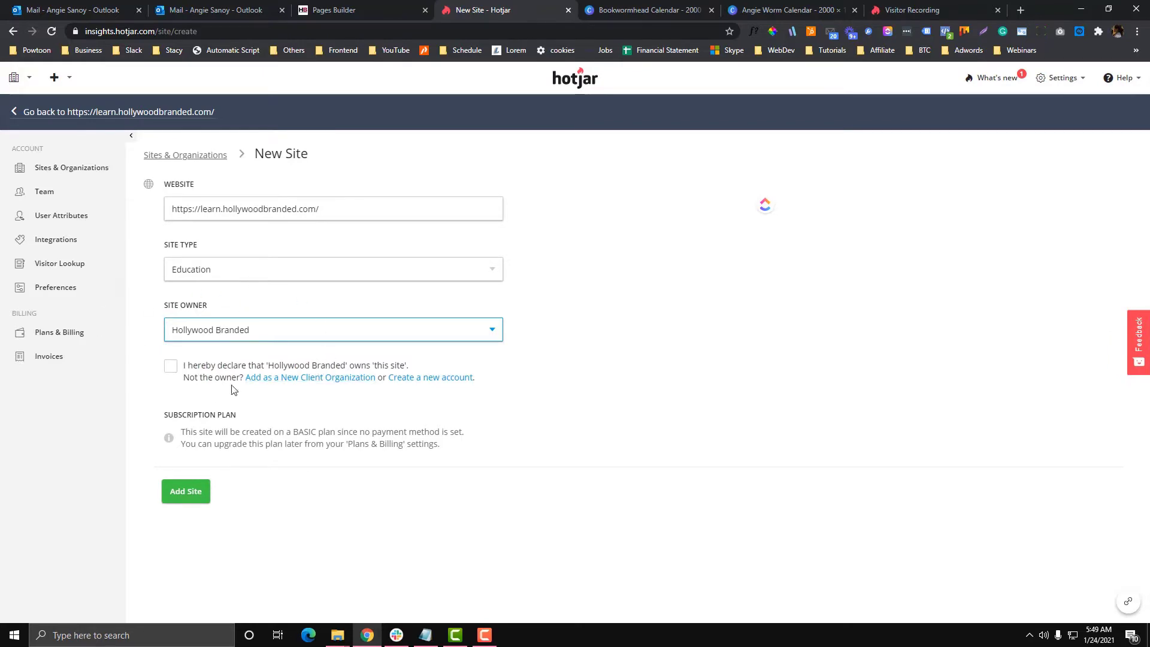
Step: Declare that Hollywood Branded owns the site and add it to the organization
{"action": "left_click", "coordinate": [192, 500]}
{"action": "left_click", "coordinate": [170, 366]}
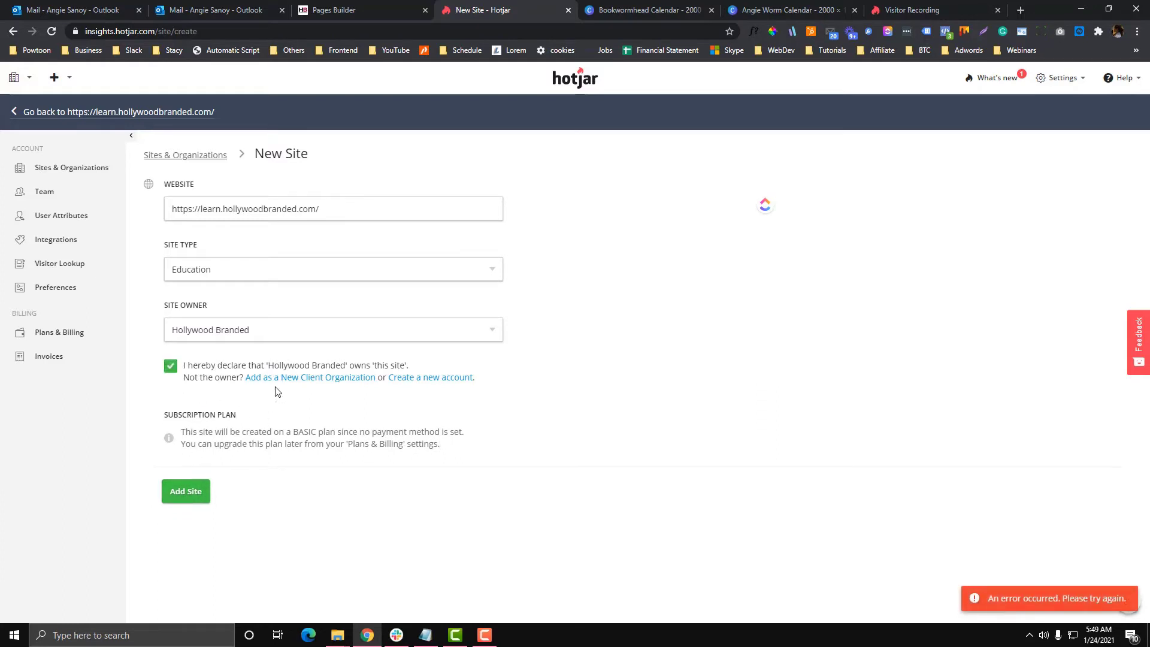
{"action": "left_click", "coordinate": [193, 486]}
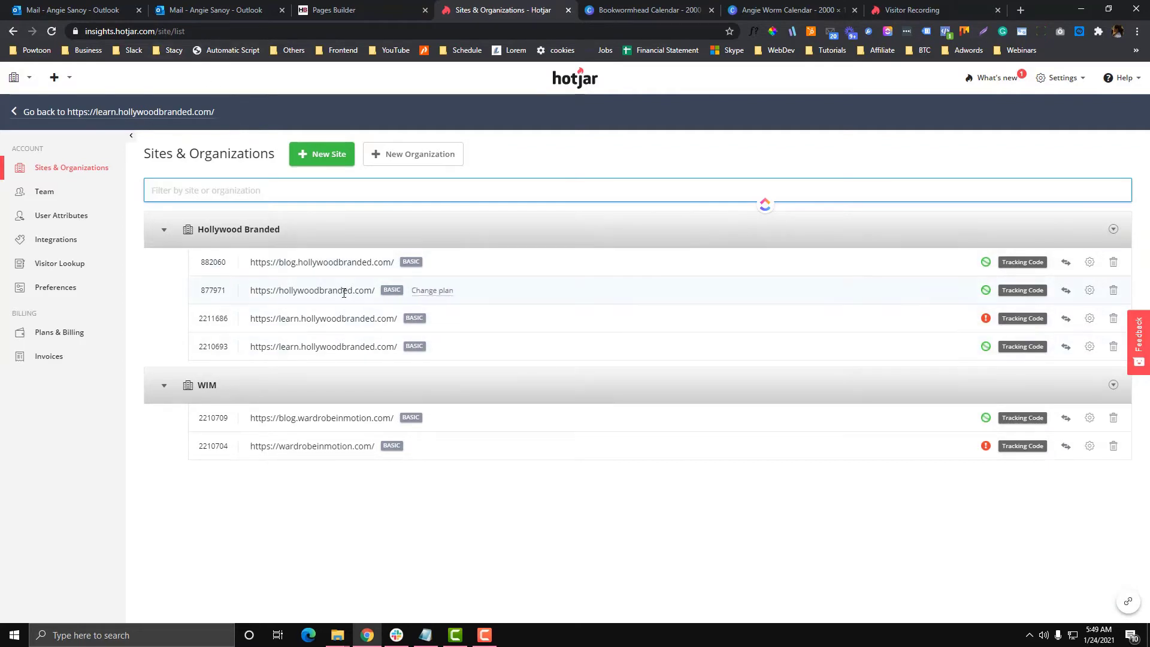
Step: Examine the Hollywood Branded site list, comparing the two learn.hollywoodbranded.com entries and their site IDs
{"action": "left_click_drag", "start_coordinate": [251, 291], "coordinate": [379, 291]}
{"action": "left_click_drag", "start_coordinate": [255, 319], "coordinate": [409, 319]}
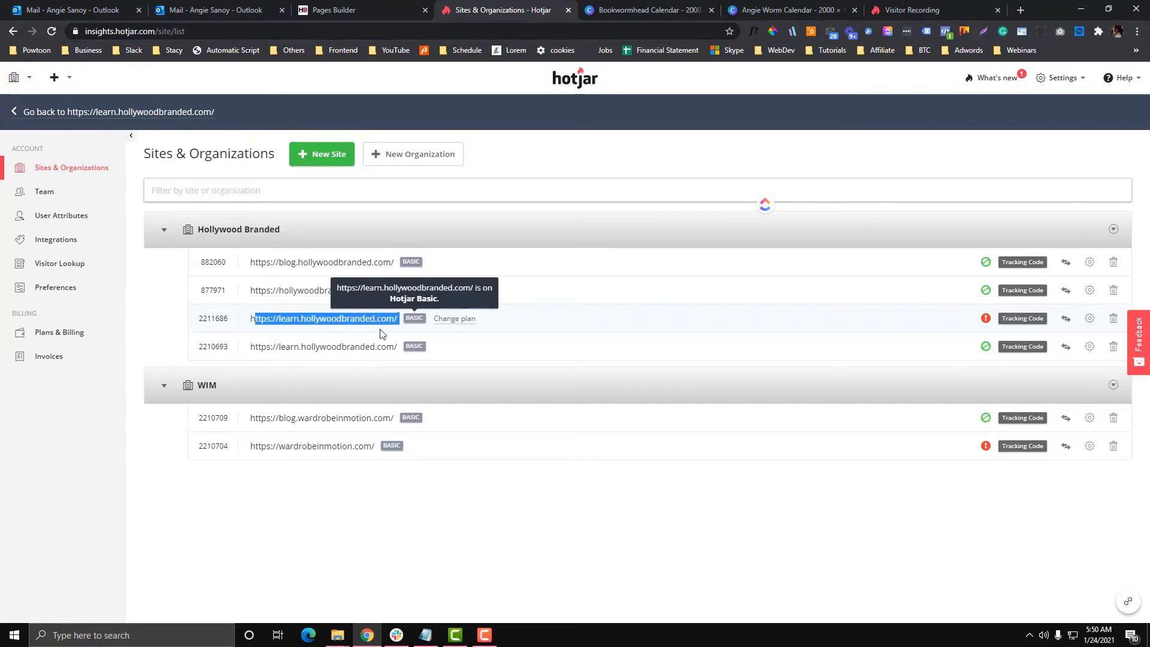
{"action": "left_click_drag", "start_coordinate": [250, 347], "coordinate": [399, 347]}
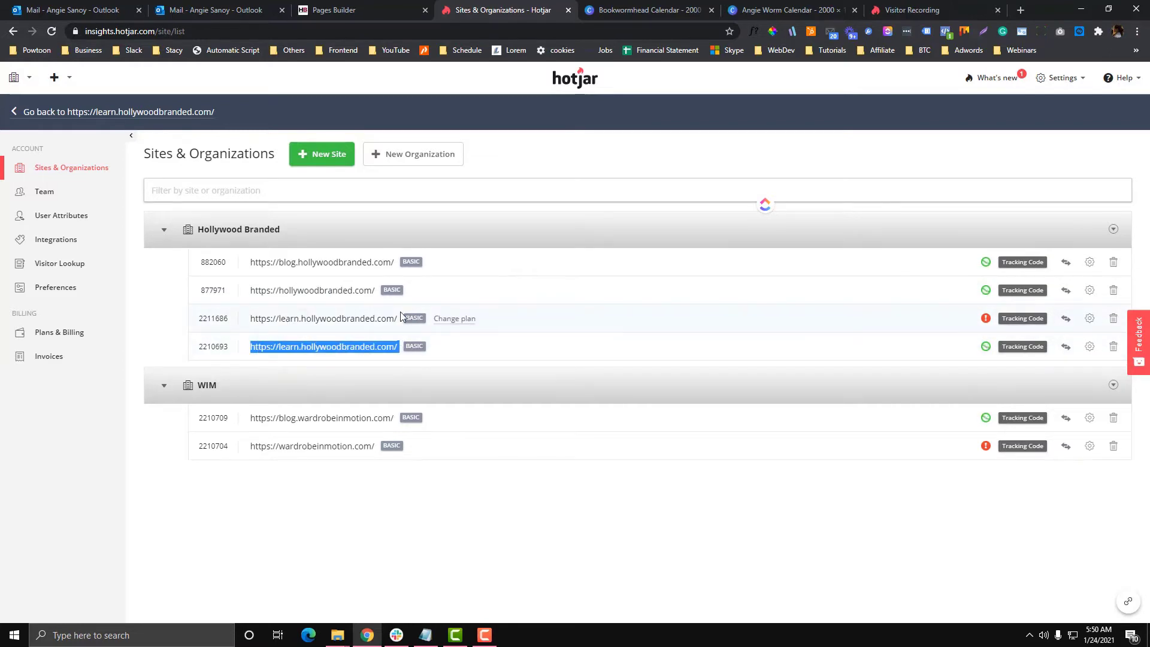
{"action": "left_click_drag", "start_coordinate": [401, 349], "coordinate": [265, 336]}
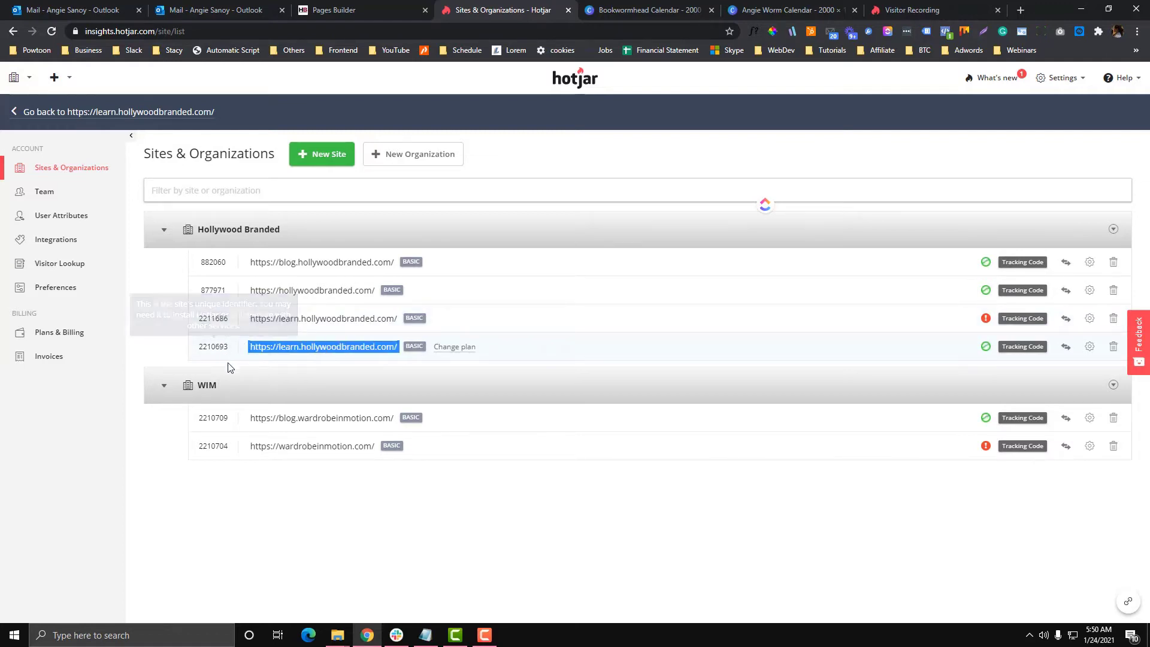
{"action": "left_click_drag", "start_coordinate": [225, 347], "coordinate": [198, 345]}
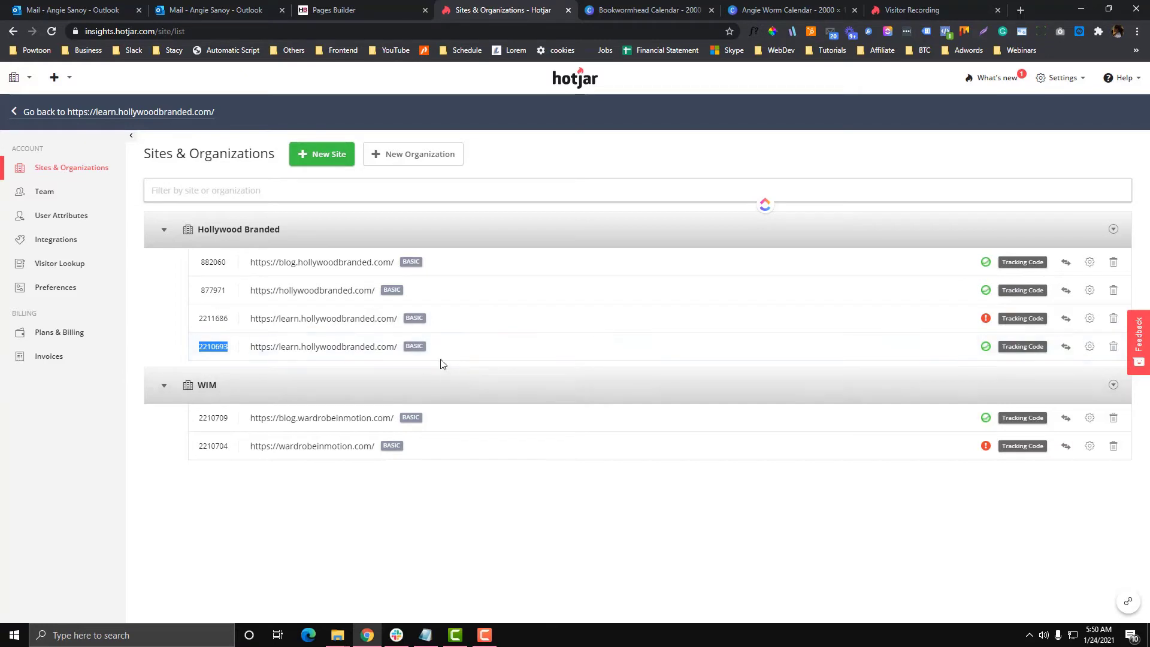
{"action": "left_click_drag", "start_coordinate": [401, 319], "coordinate": [250, 322]}
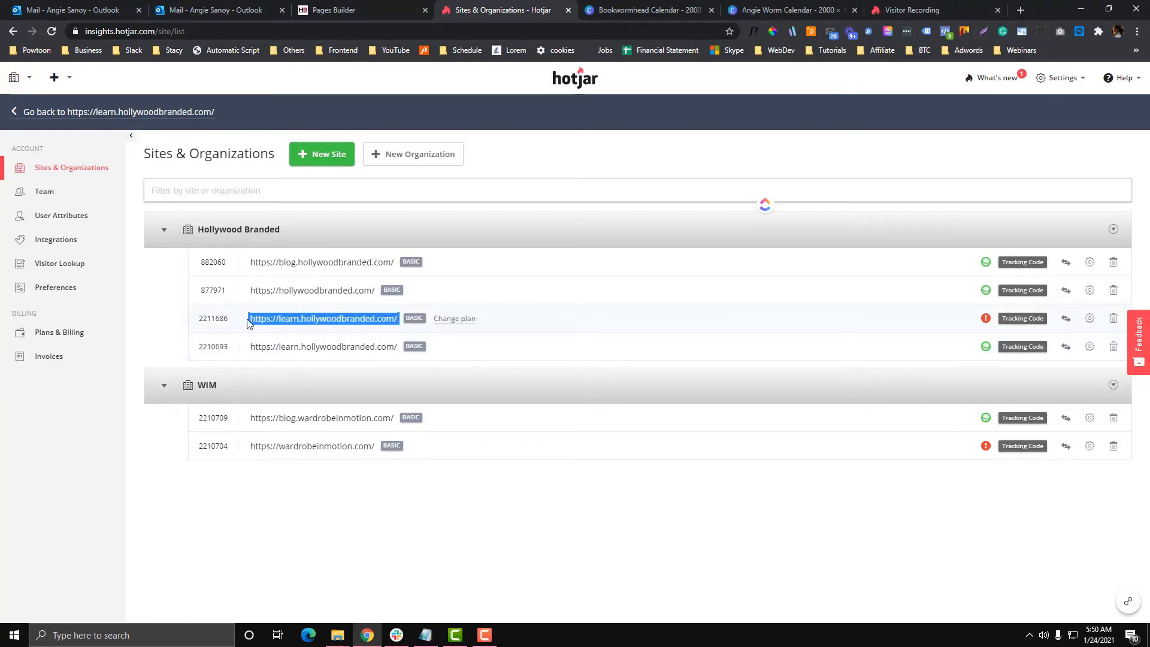
Step: Open the tracking code of the newly added learn.hollywoodbranded.com site and copy the manual installation script
{"action": "left_click", "coordinate": [1023, 318]}
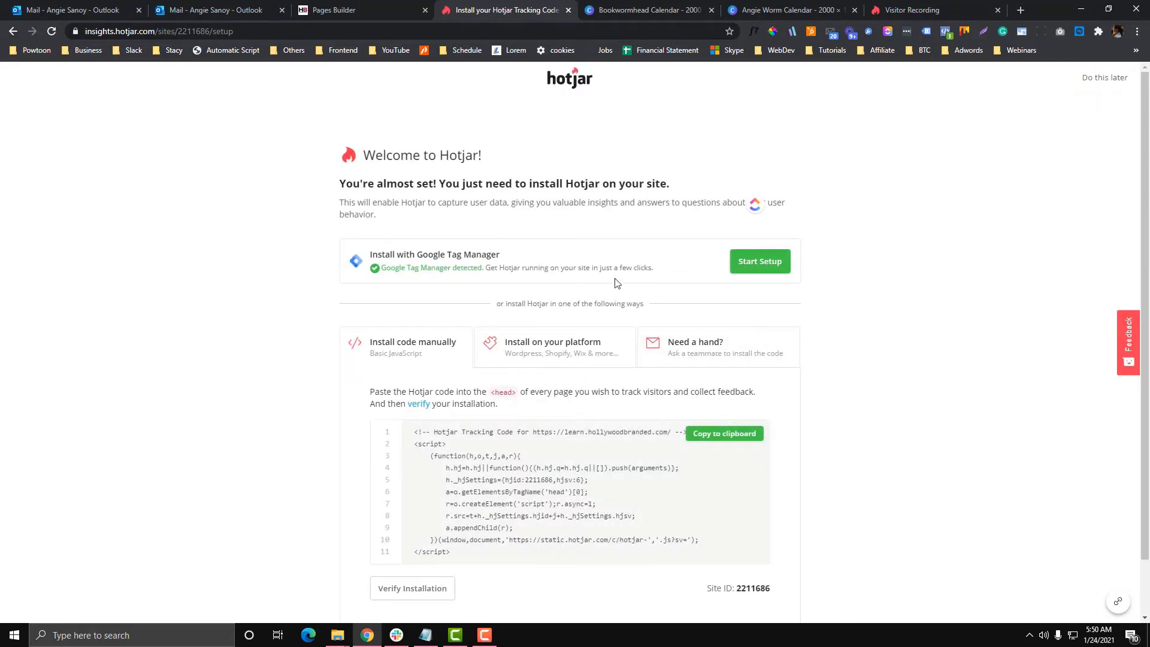
{"action": "scroll", "coordinate": [616, 305], "scroll_direction": "down", "scroll_amount": 1}
{"action": "left_click_drag", "start_coordinate": [414, 375], "coordinate": [483, 493]}
{"action": "key", "text": "ctrl+c"}
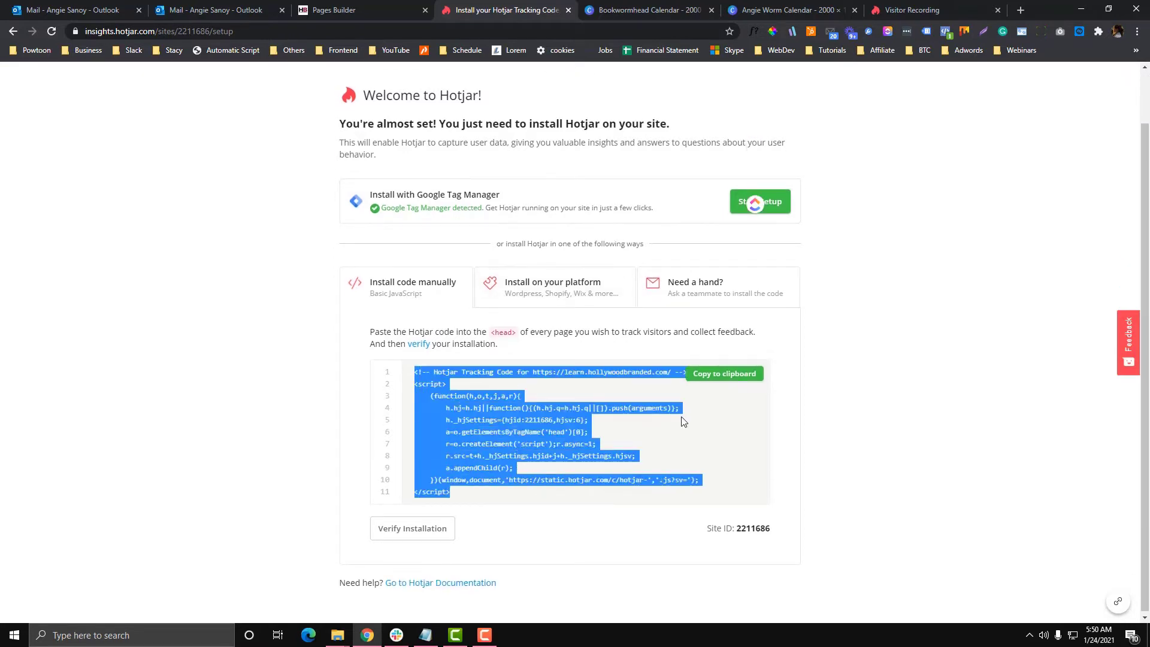
{"action": "left_click", "coordinate": [737, 376]}
Step: Replace the site-wide logged-in head code in the Pages Builder with the copied Hotjar tracking script
{"action": "left_click", "coordinate": [392, 7]}
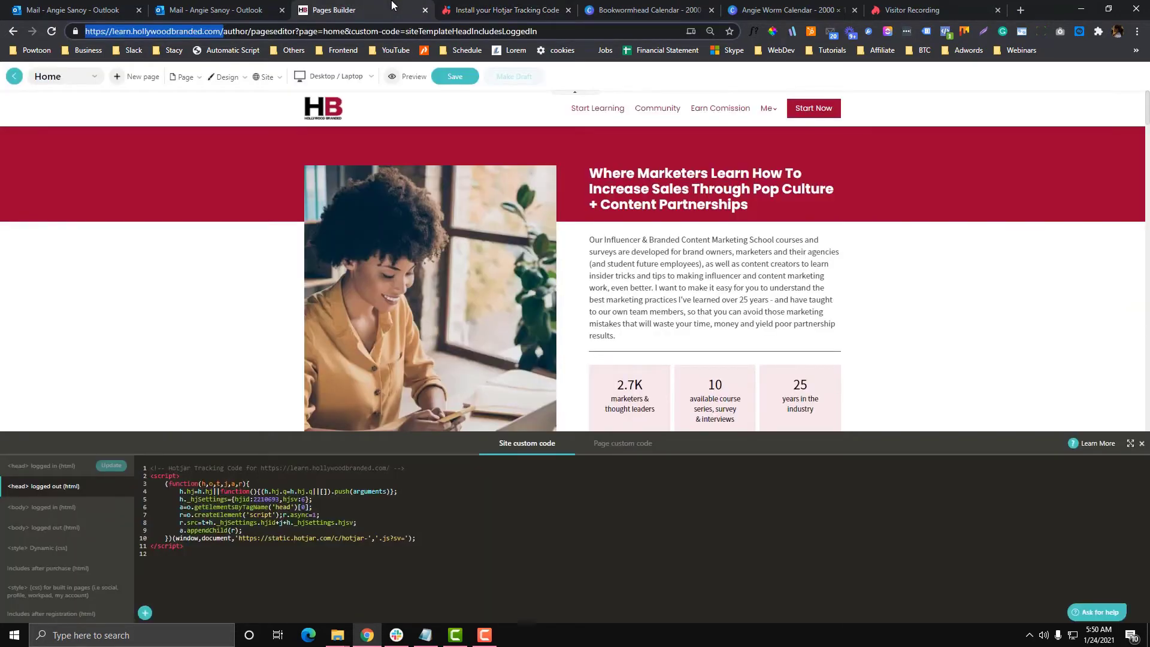
{"action": "left_click", "coordinate": [64, 467]}
{"action": "left_click", "coordinate": [69, 486]}
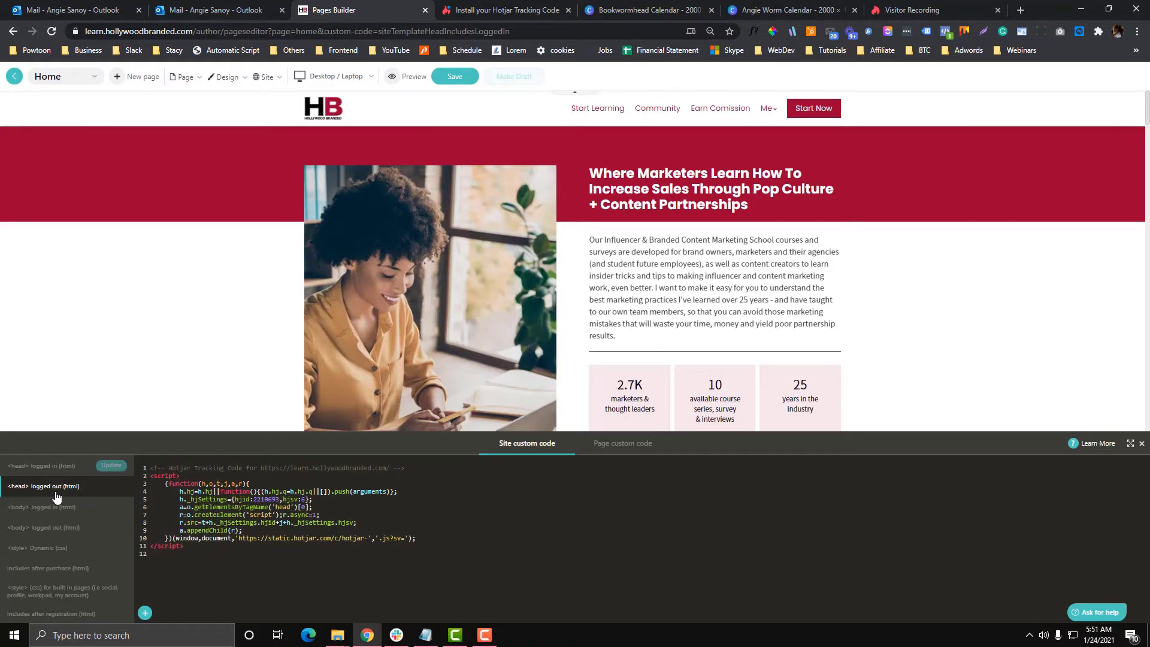
{"action": "left_click", "coordinate": [59, 470]}
{"action": "left_click", "coordinate": [320, 516]}
{"action": "key", "text": "ctrl+a"}
{"action": "key", "text": "BackSpace"}
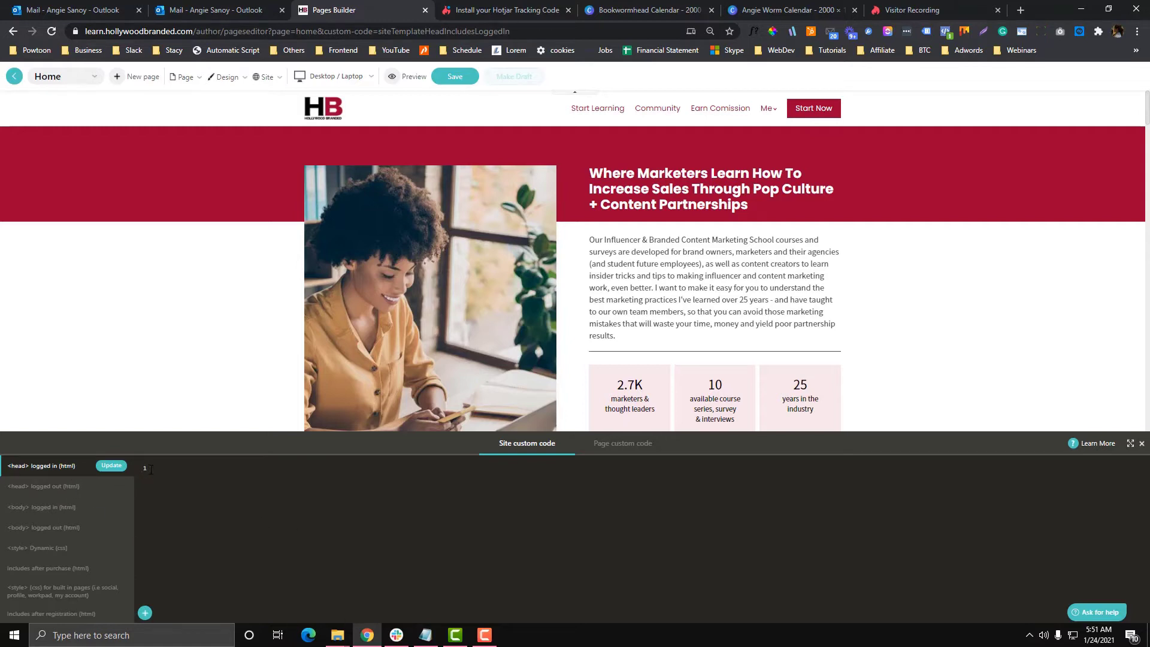
{"action": "key", "text": "ctrl+v"}
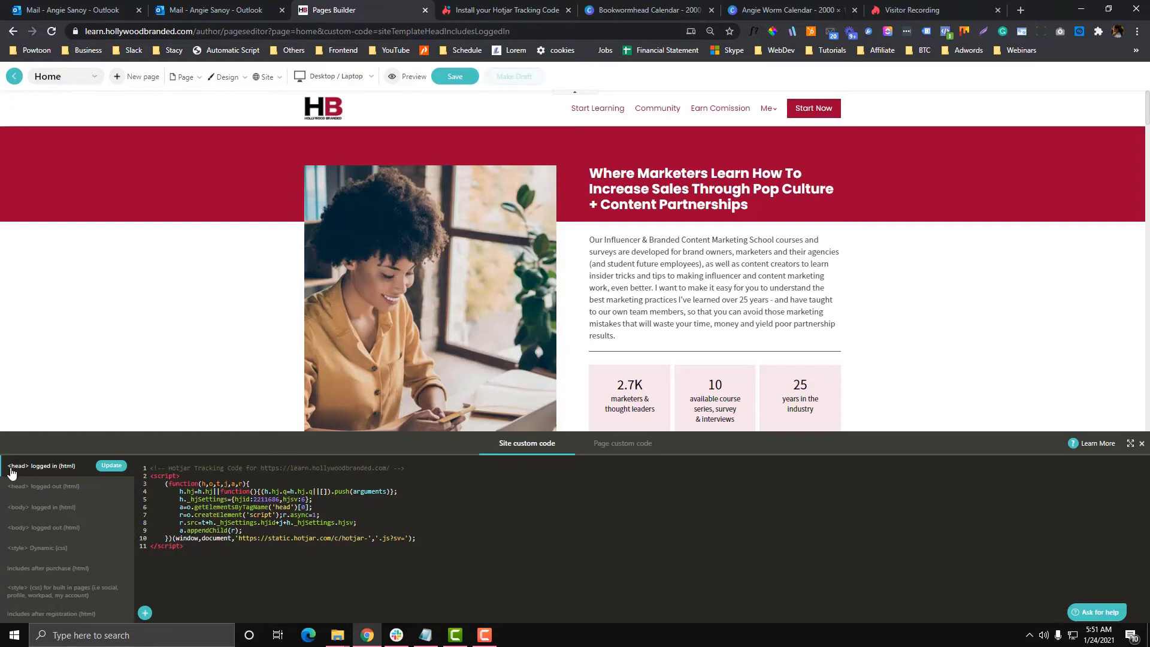
Step: Open blog.wardrobeinmotion.com in a new browser tab placed beside the Pages Builder
{"action": "left_click", "coordinate": [551, 11]}
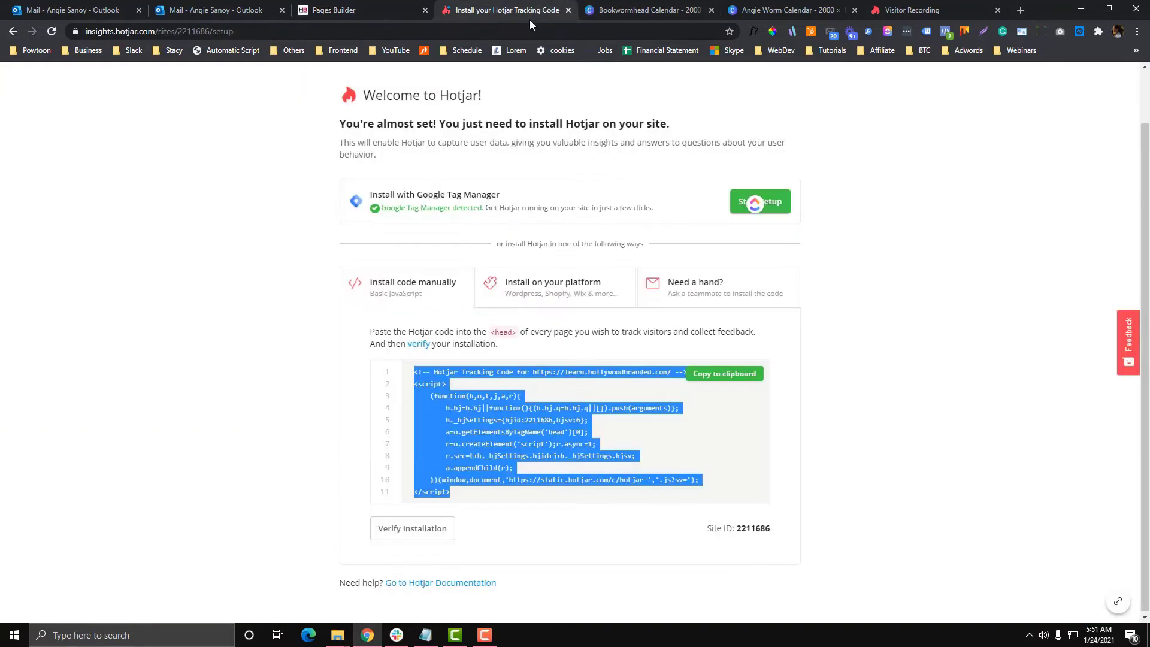
{"action": "left_click", "coordinate": [1021, 10]}
{"action": "left_click_drag", "start_coordinate": [976, 6], "coordinate": [486, 11]}
{"action": "left_click", "coordinate": [484, 31]}
{"action": "type", "text": "blog."}
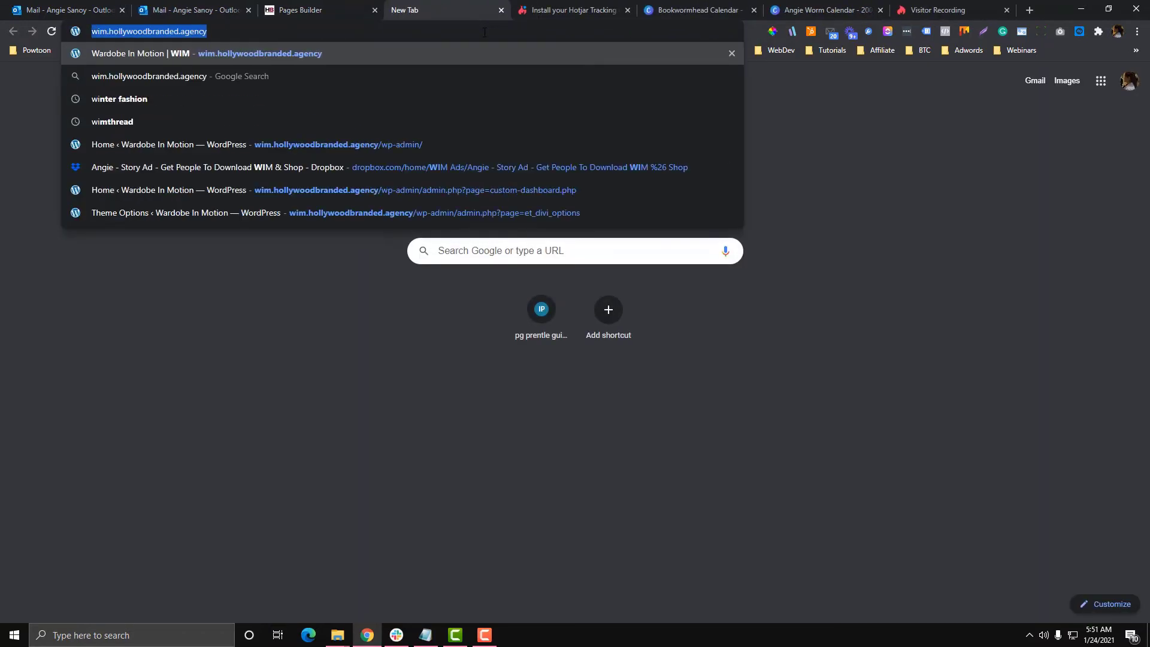
{"action": "type", "text": "wi"}
{"action": "key", "text": "BackSpace"}
{"action": "type", "text": "i"}
{"action": "key", "text": "BackSpace"}
{"action": "key", "text": "BackSpace"}
{"action": "type", "text": "war"}
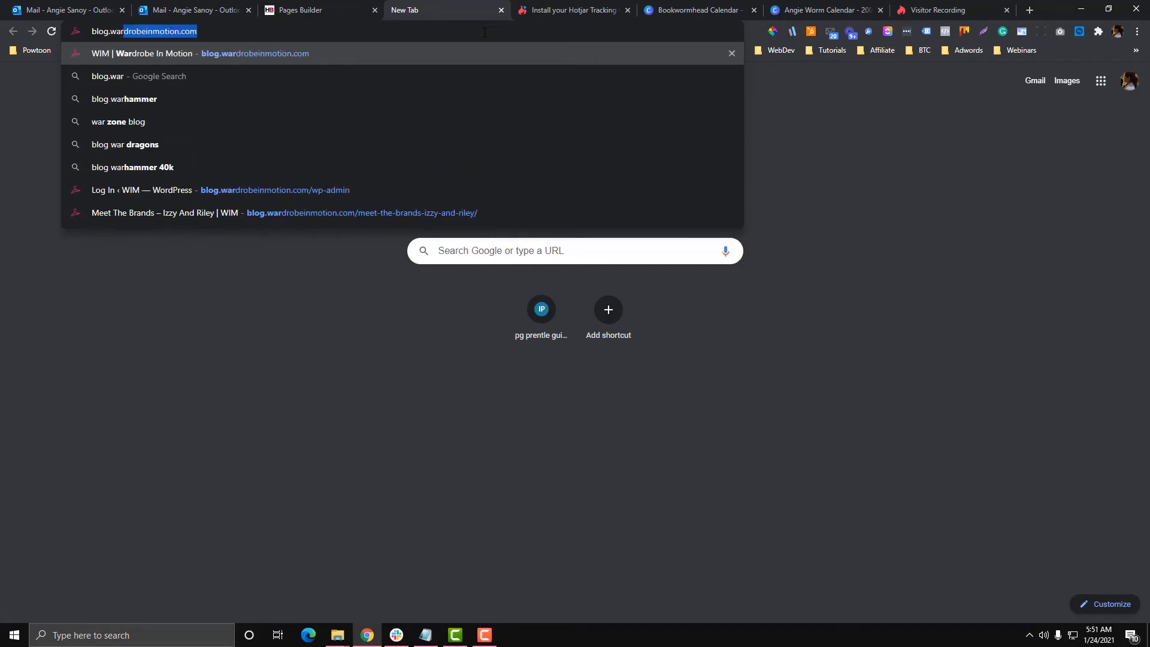
{"action": "key", "text": "Return"}
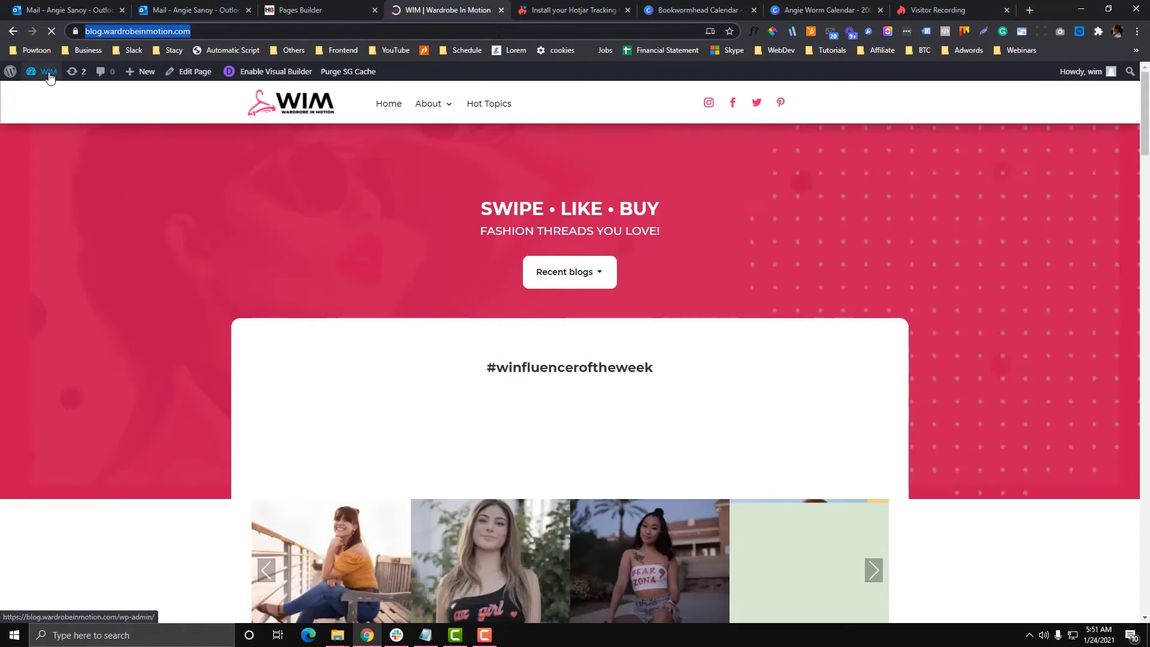
Step: Open the blog's WordPress dashboard and examine the head code in the Divi theme's integration options
{"action": "mouse_move", "coordinate": [43, 71]}
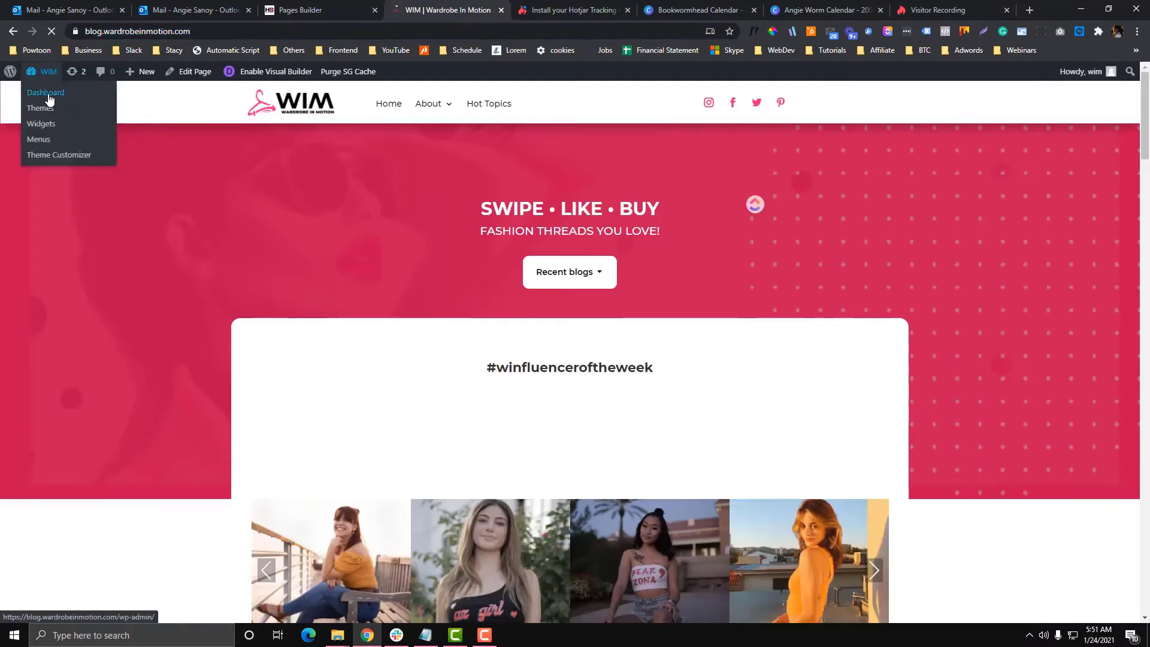
{"action": "left_click", "coordinate": [49, 99]}
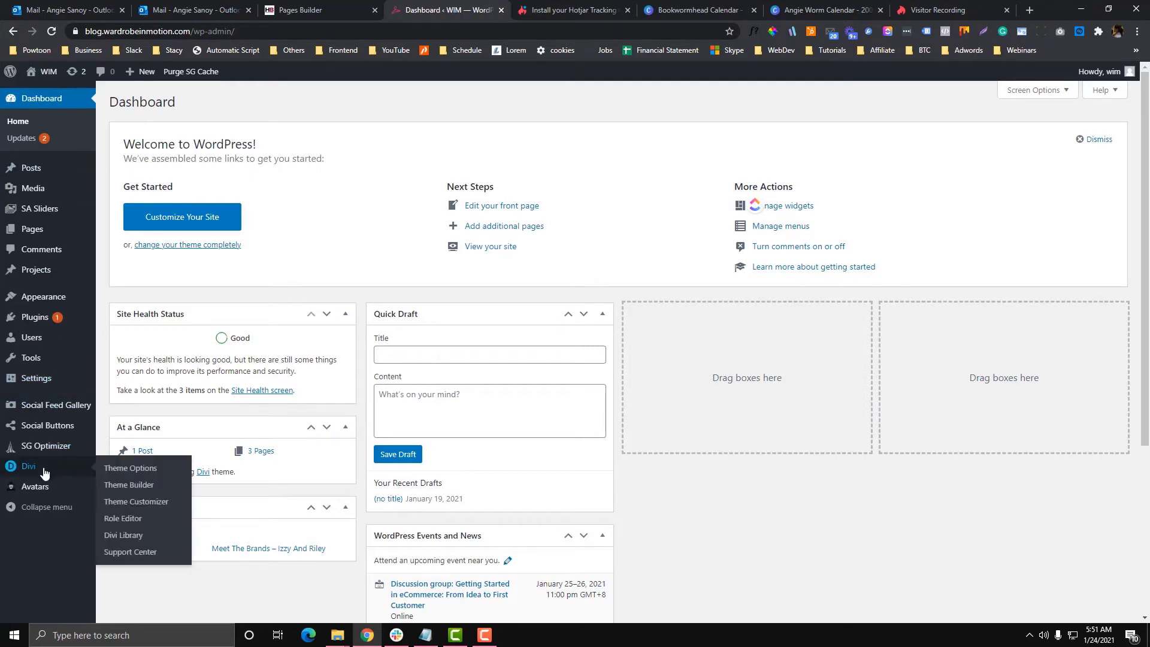
{"action": "left_click", "coordinate": [172, 474]}
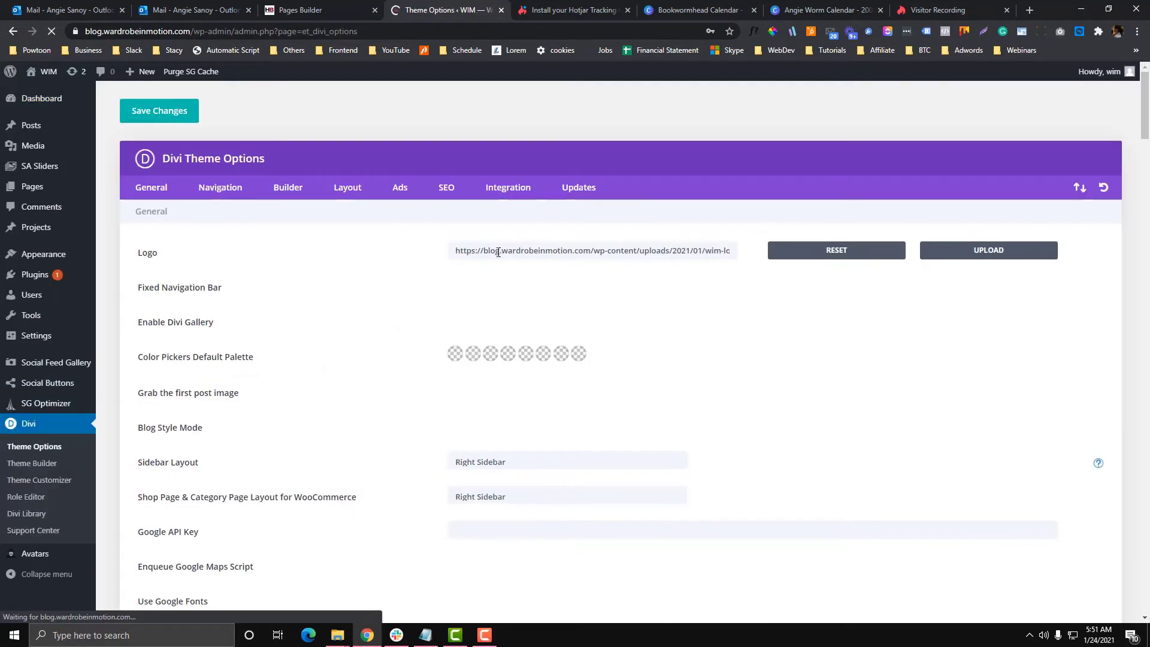
{"action": "left_click", "coordinate": [497, 187]}
{"action": "scroll", "coordinate": [419, 359], "scroll_direction": "down", "scroll_amount": 2}
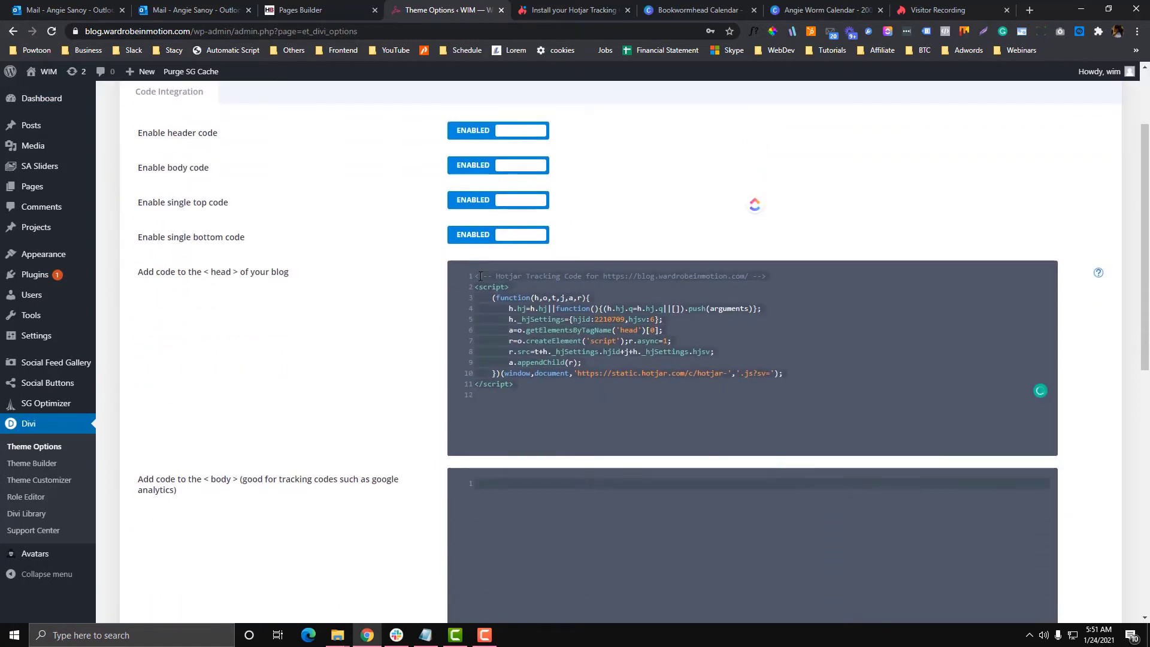
{"action": "scroll", "coordinate": [481, 276], "scroll_direction": "down", "scroll_amount": 1}
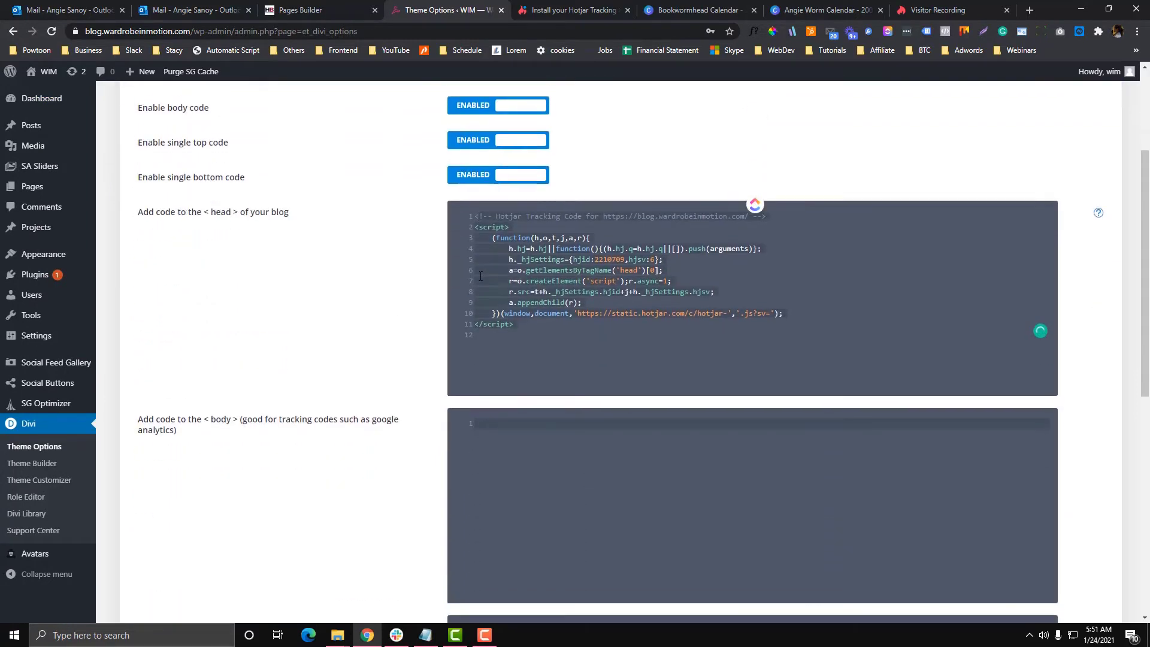
Step: Open the WordPress Theme Editor for Divi and search for the header file
{"action": "mouse_move", "coordinate": [46, 254]}
{"action": "left_click", "coordinate": [144, 262]}
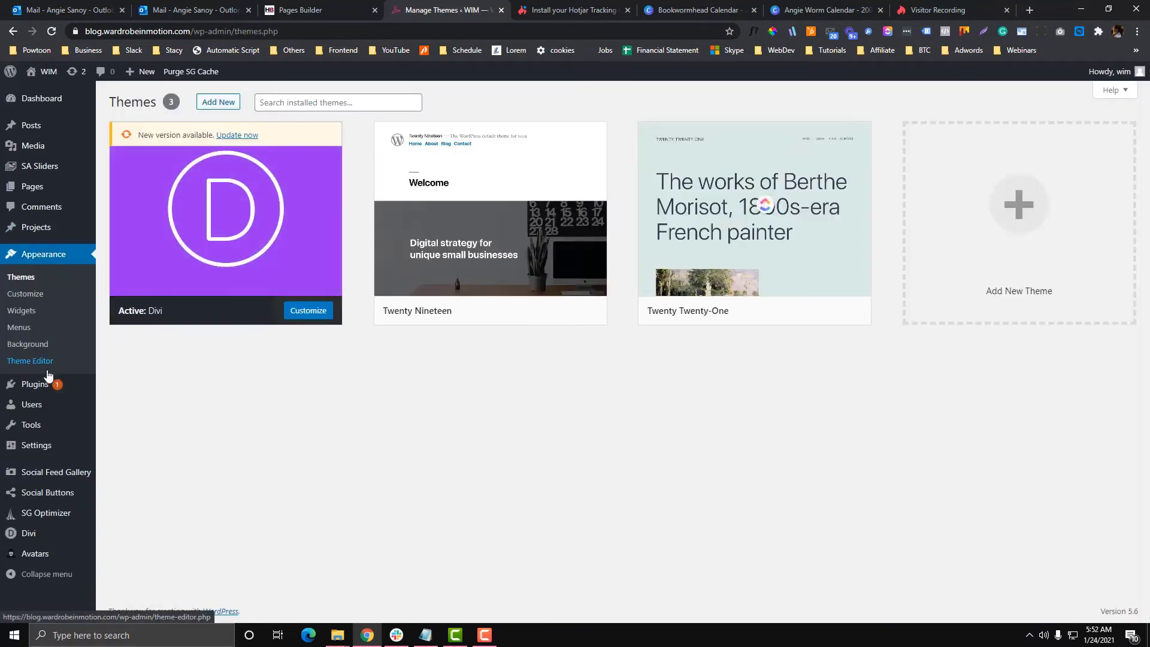
{"action": "left_click", "coordinate": [40, 362]}
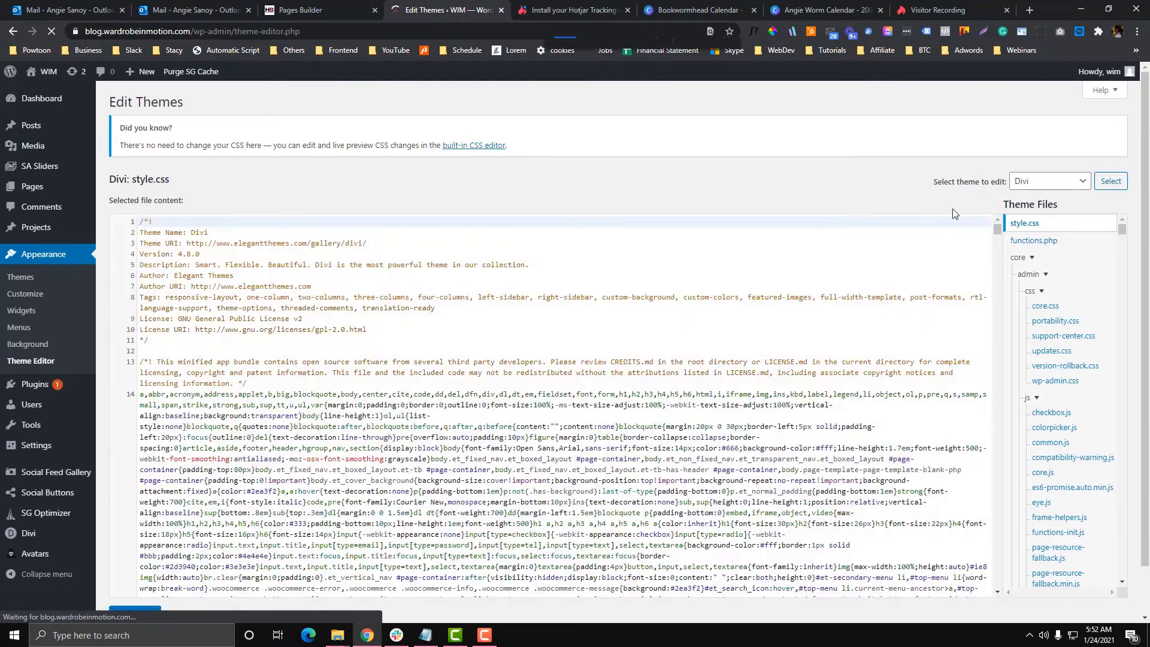
{"action": "key", "text": "ctrl+f"}
{"action": "type", "text": "header"}
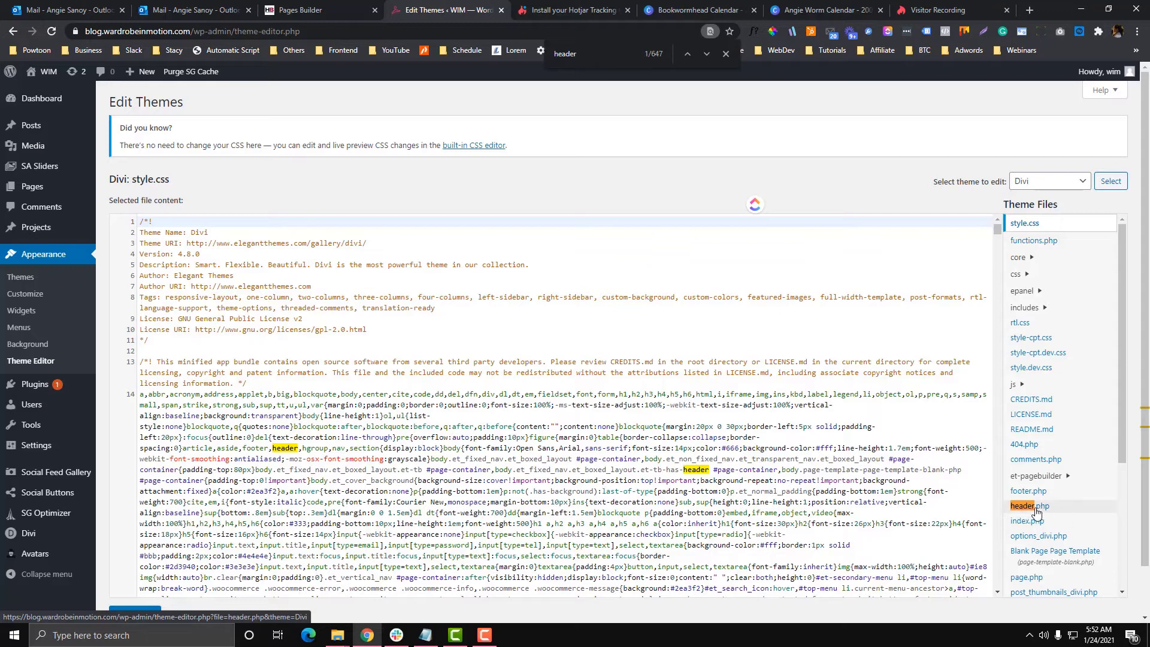
Step: Go to hubspot.com in the WordPress tab and open the Hollywood Branded account
{"action": "left_click", "coordinate": [336, 6]}
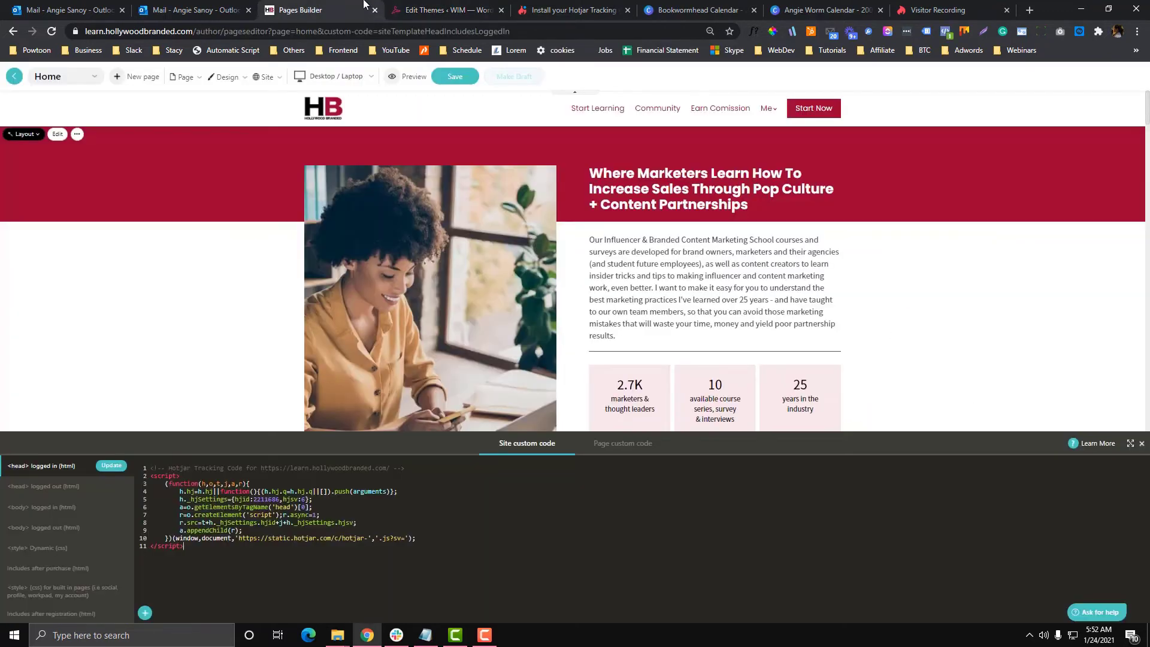
{"action": "left_click", "coordinate": [424, 10]}
{"action": "left_click", "coordinate": [419, 28]}
{"action": "type", "text": "hubspot.com"}
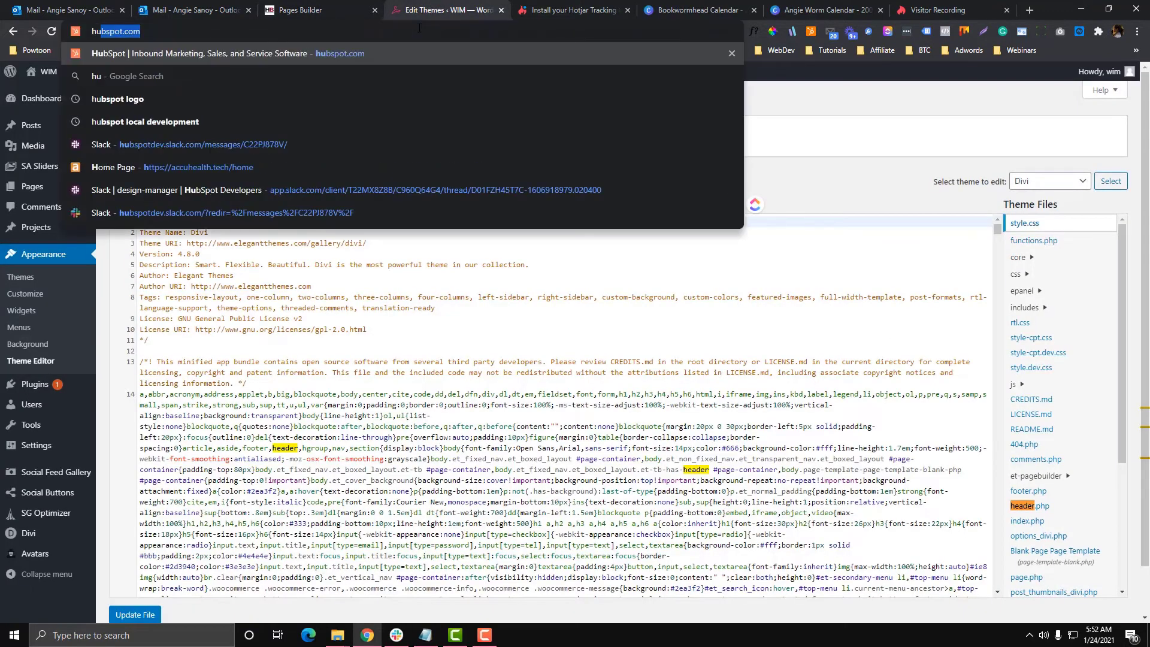
{"action": "key", "text": "Return"}
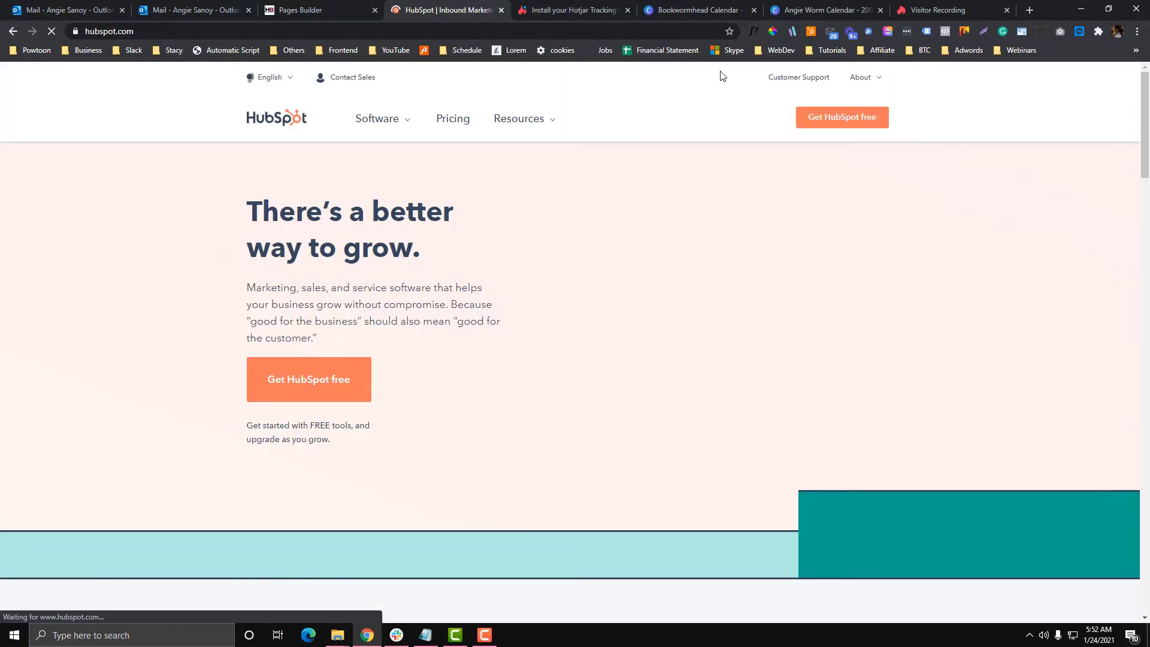
{"action": "left_click", "coordinate": [734, 80]}
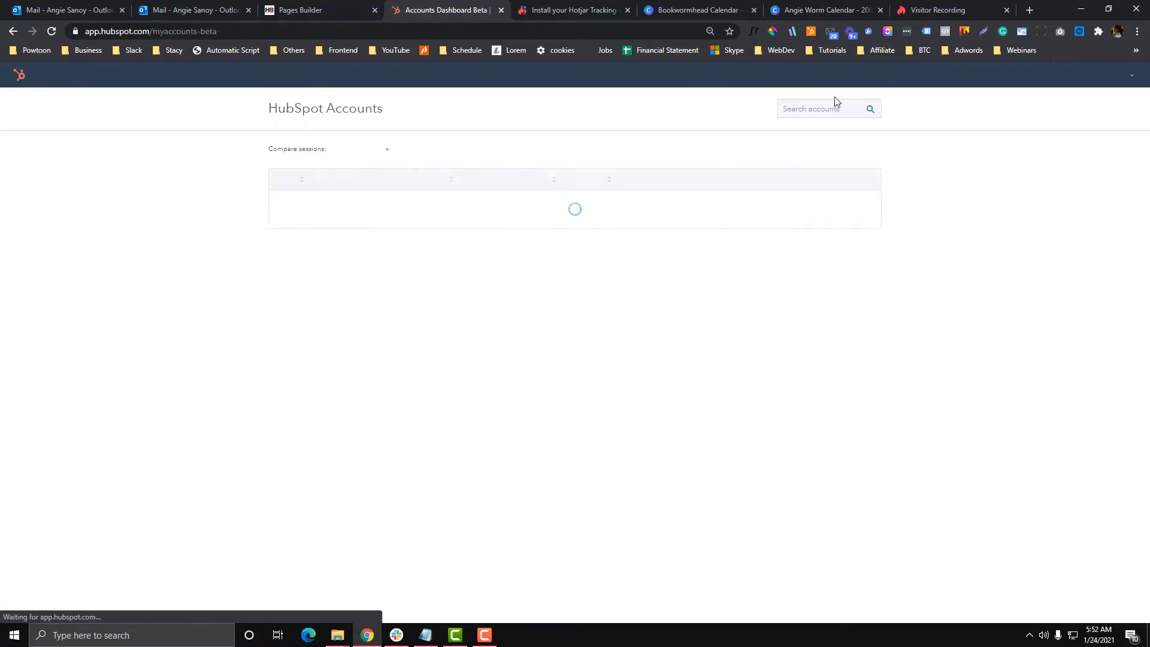
{"action": "left_click", "coordinate": [383, 206]}
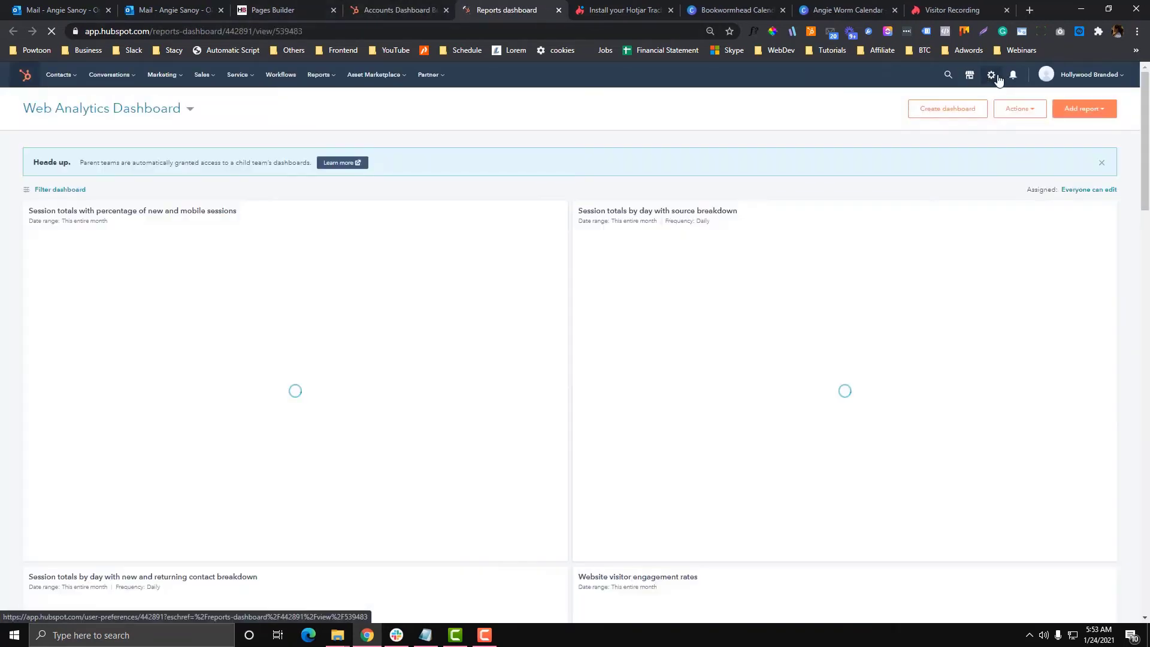
Step: Examine the site header HTML in HubSpot's website page settings, and close the account's tab
{"action": "left_click", "coordinate": [991, 76]}
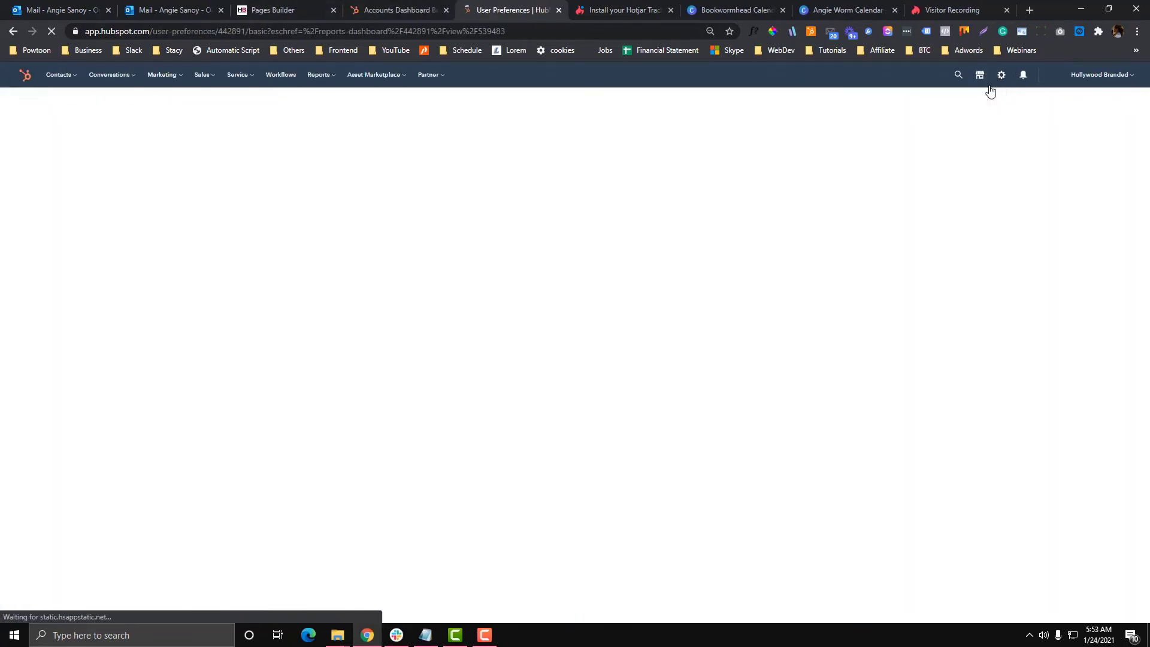
{"action": "left_click", "coordinate": [272, 507]}
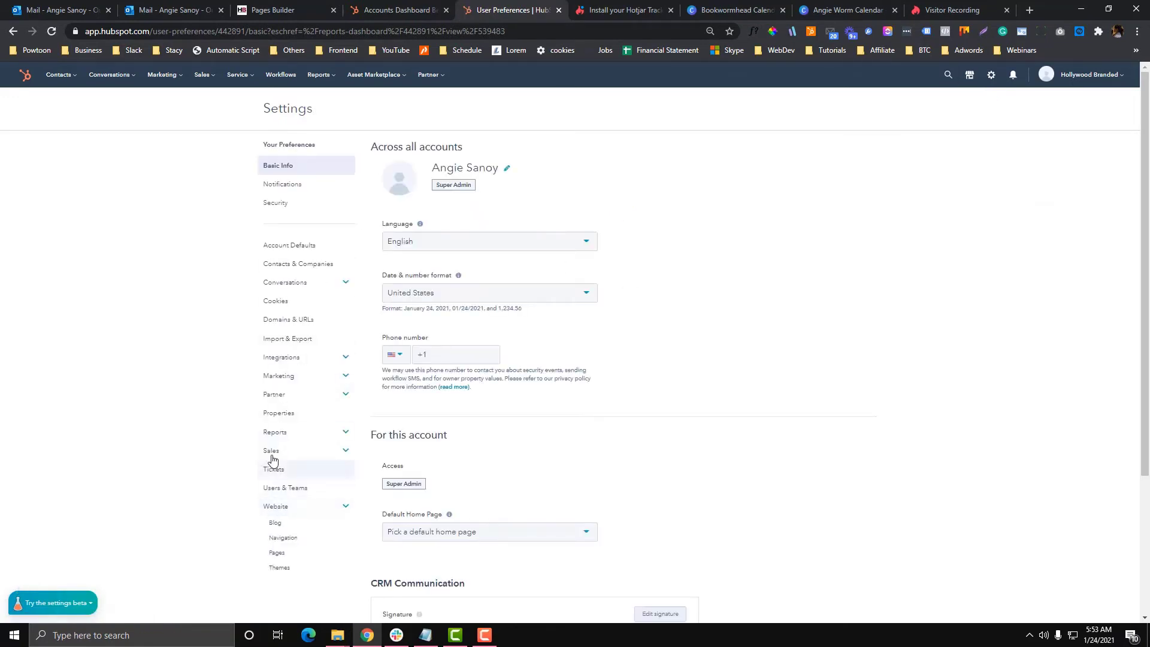
{"action": "scroll", "coordinate": [241, 489], "scroll_direction": "down", "scroll_amount": 3}
{"action": "left_click", "coordinate": [277, 455]}
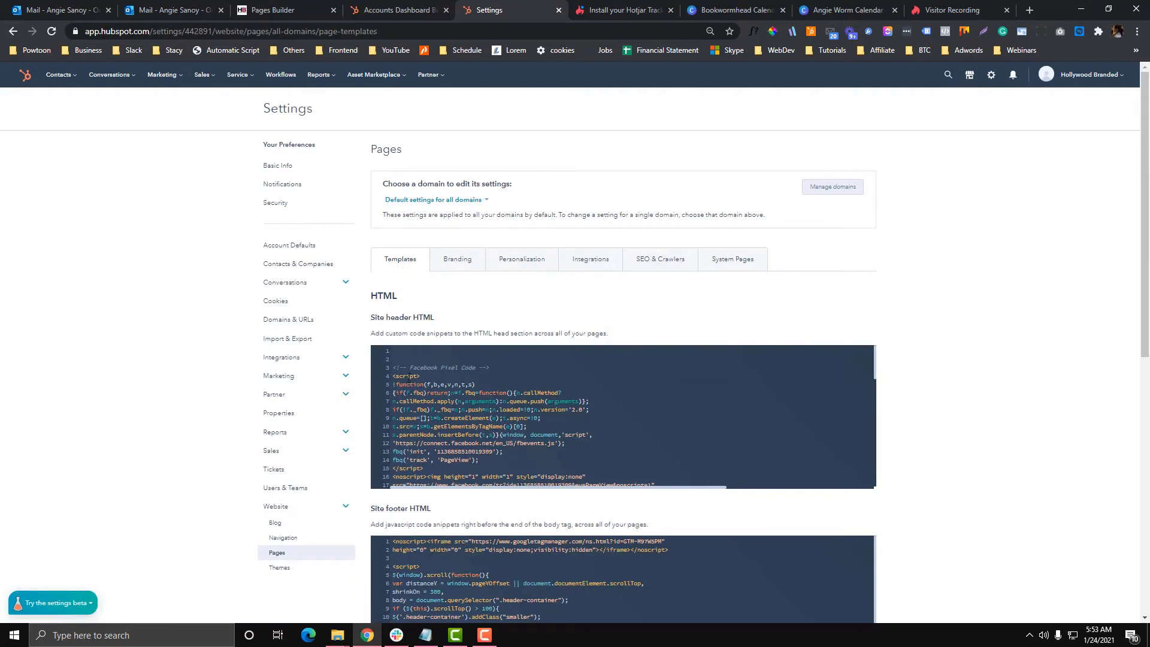
{"action": "left_click", "coordinate": [396, 358]}
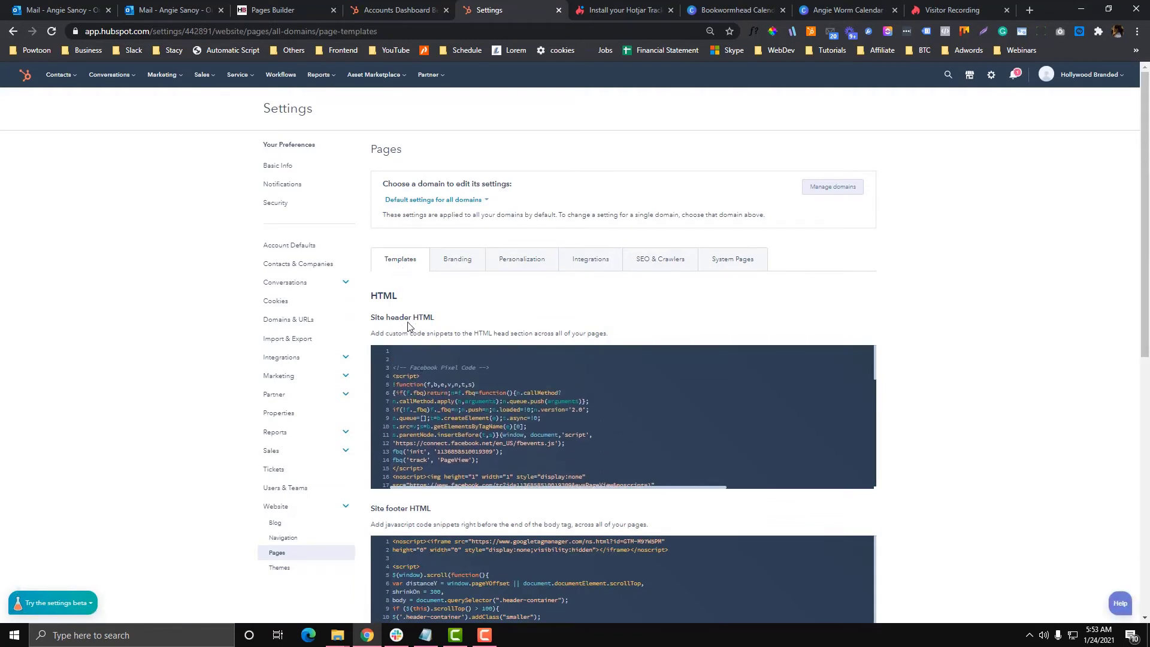
{"action": "left_click", "coordinate": [559, 10]}
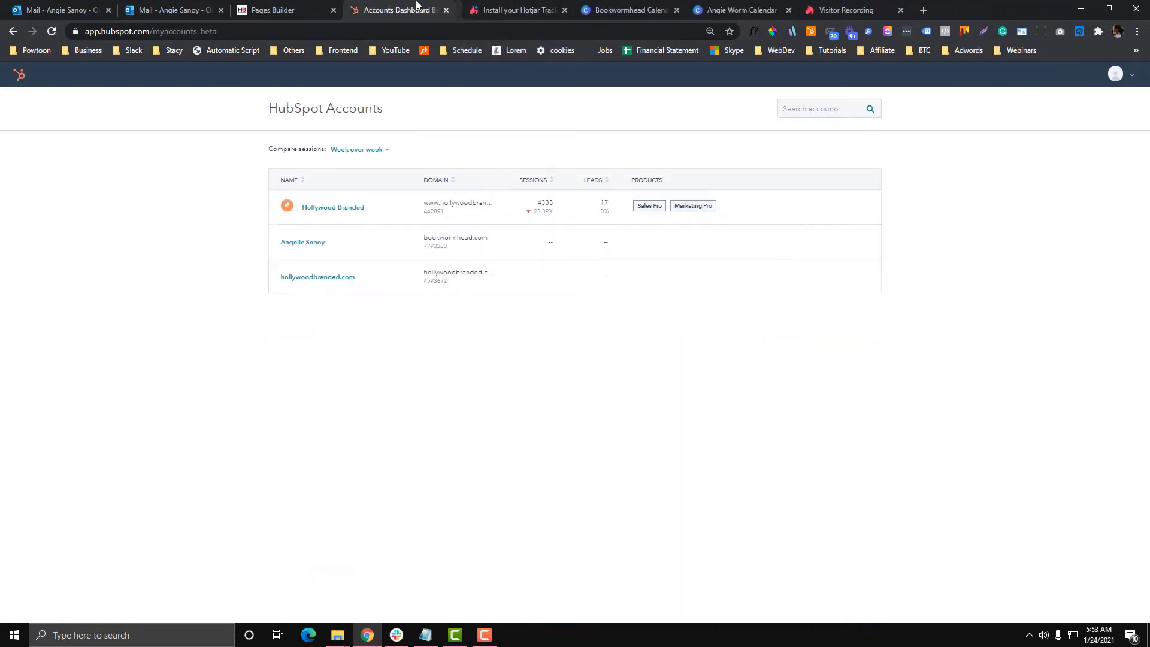
Step: Return to the Pages Builder and apply the update to the site-wide logged-in head code
{"action": "left_click", "coordinate": [269, 10]}
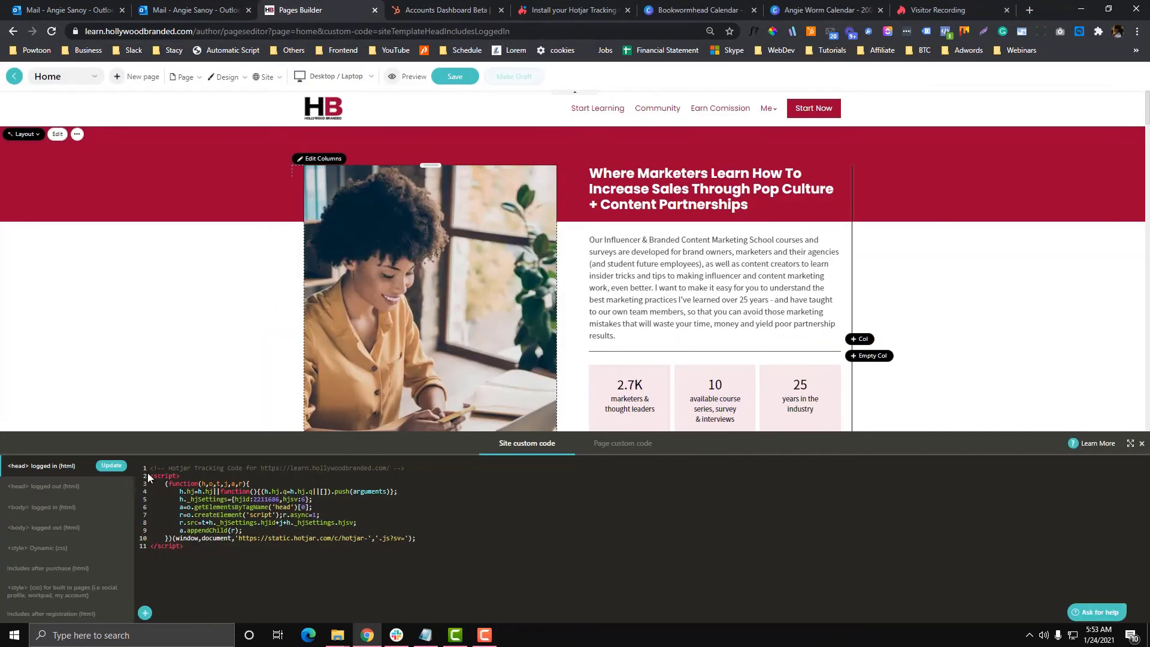
{"action": "left_click", "coordinate": [104, 468]}
{"action": "left_click_drag", "start_coordinate": [213, 546], "coordinate": [142, 465]}
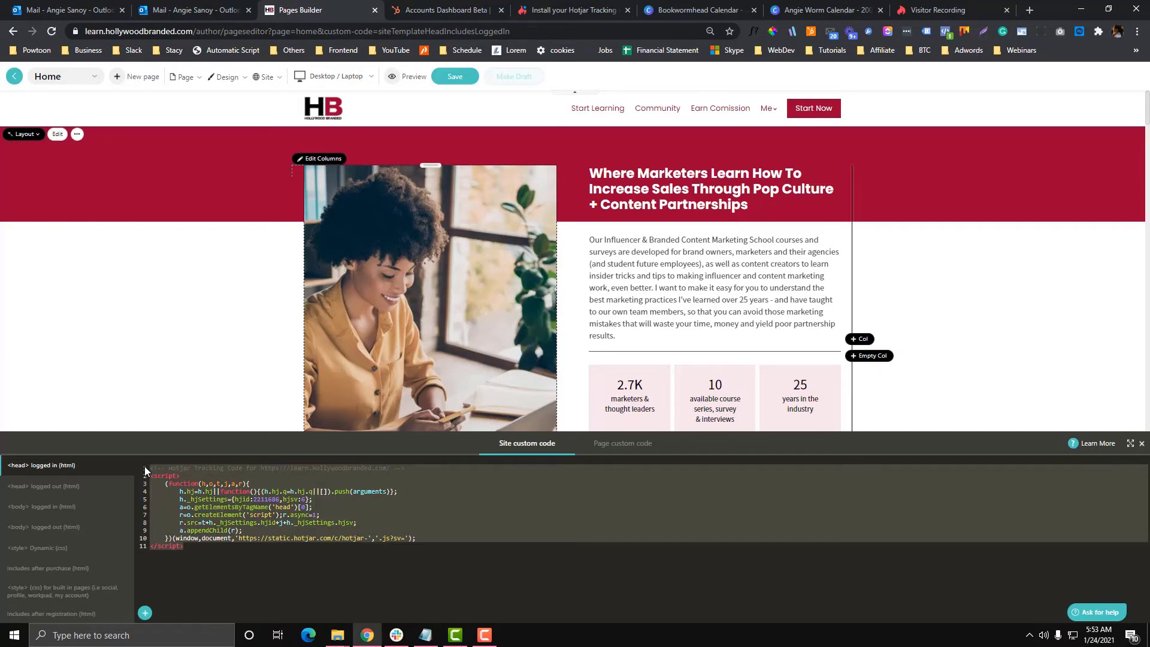
{"action": "left_click", "coordinate": [477, 10]}
{"action": "left_click", "coordinate": [578, 9]}
{"action": "left_click_drag", "start_coordinate": [582, 4], "coordinate": [456, 6]}
{"action": "left_click", "coordinate": [413, 528]}
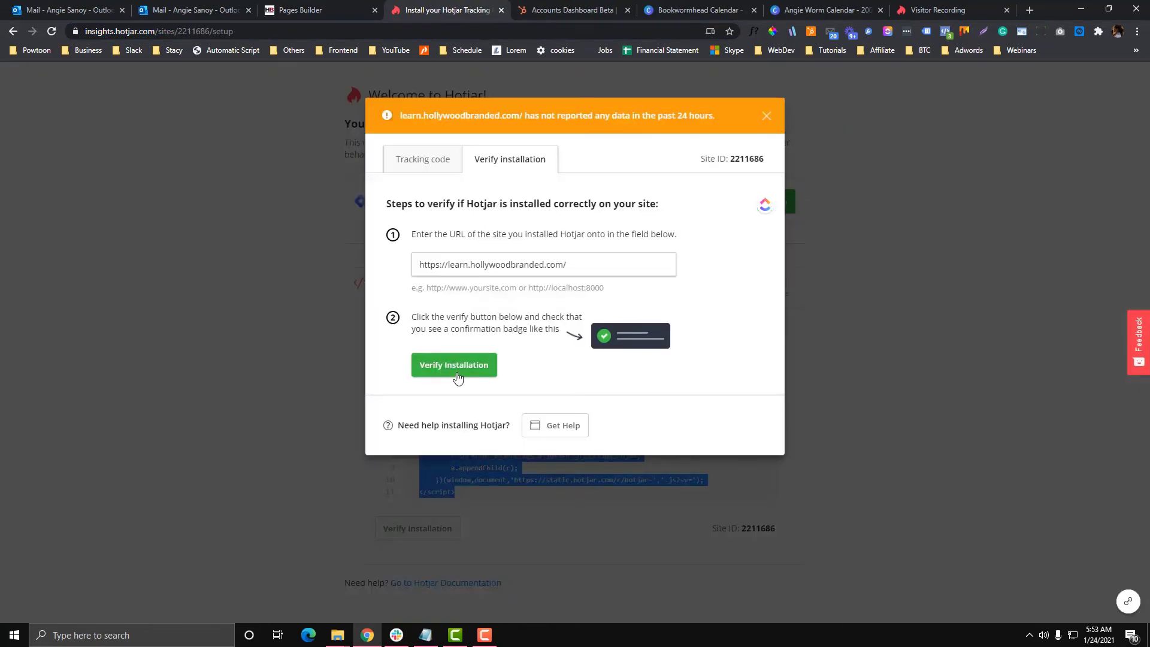
{"action": "left_click", "coordinate": [456, 366]}
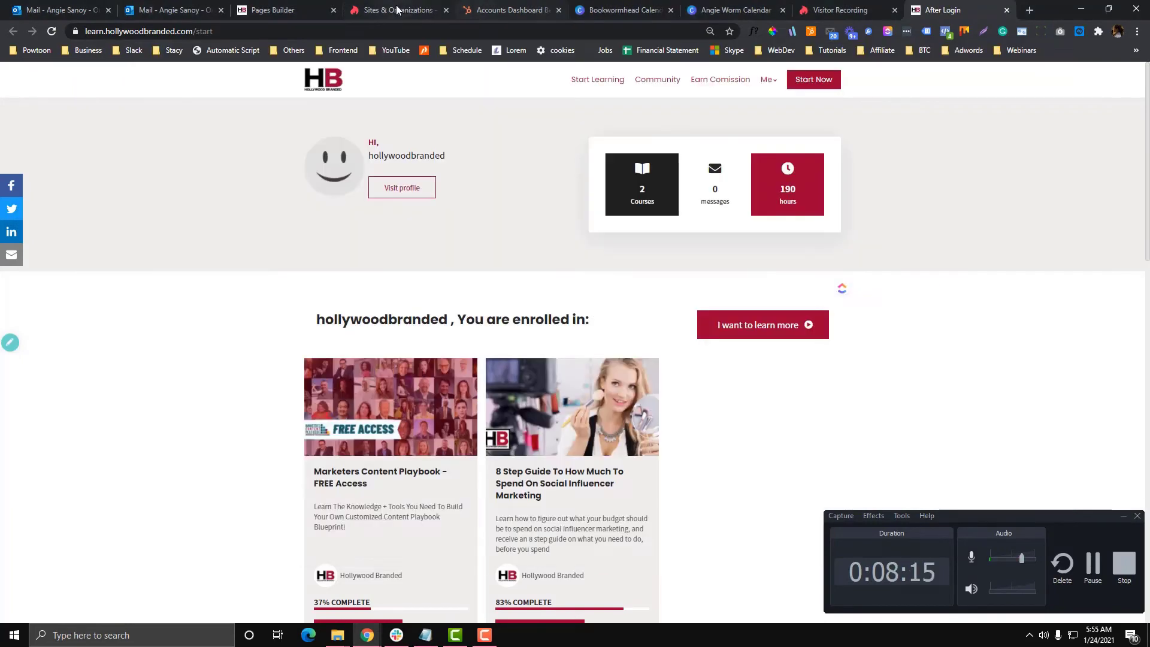
Step: Check the tracking status of the Hollywood Branded and WIM sites in Hotjar's site list
{"action": "left_click", "coordinate": [398, 9]}
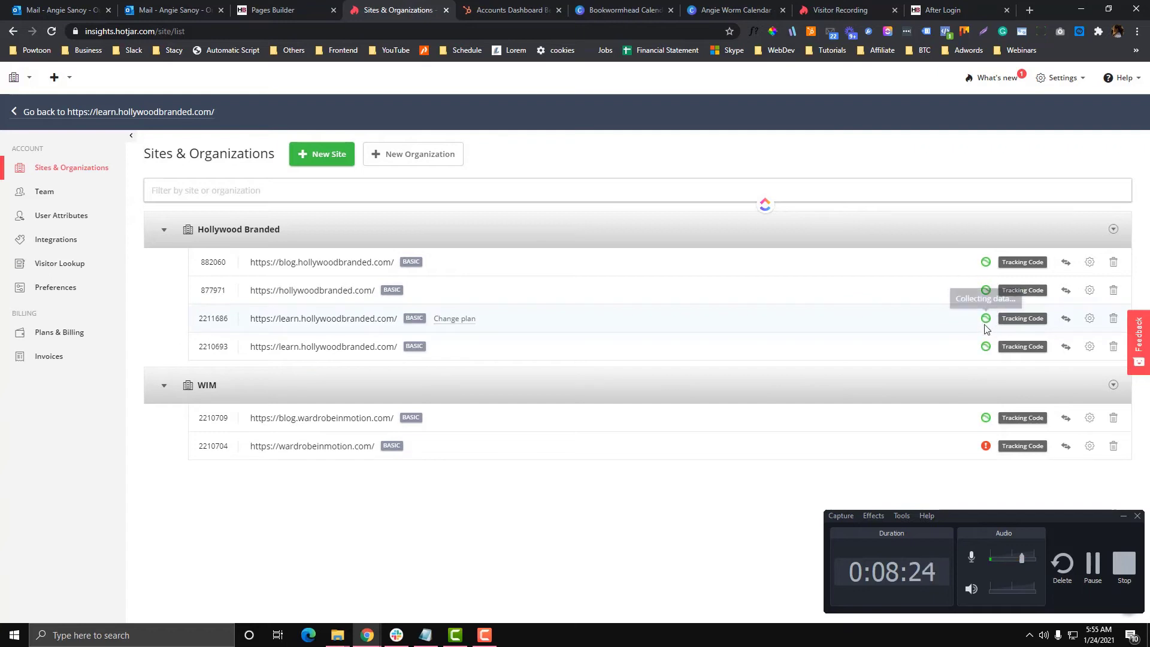
{"action": "mouse_move", "coordinate": [988, 326]}
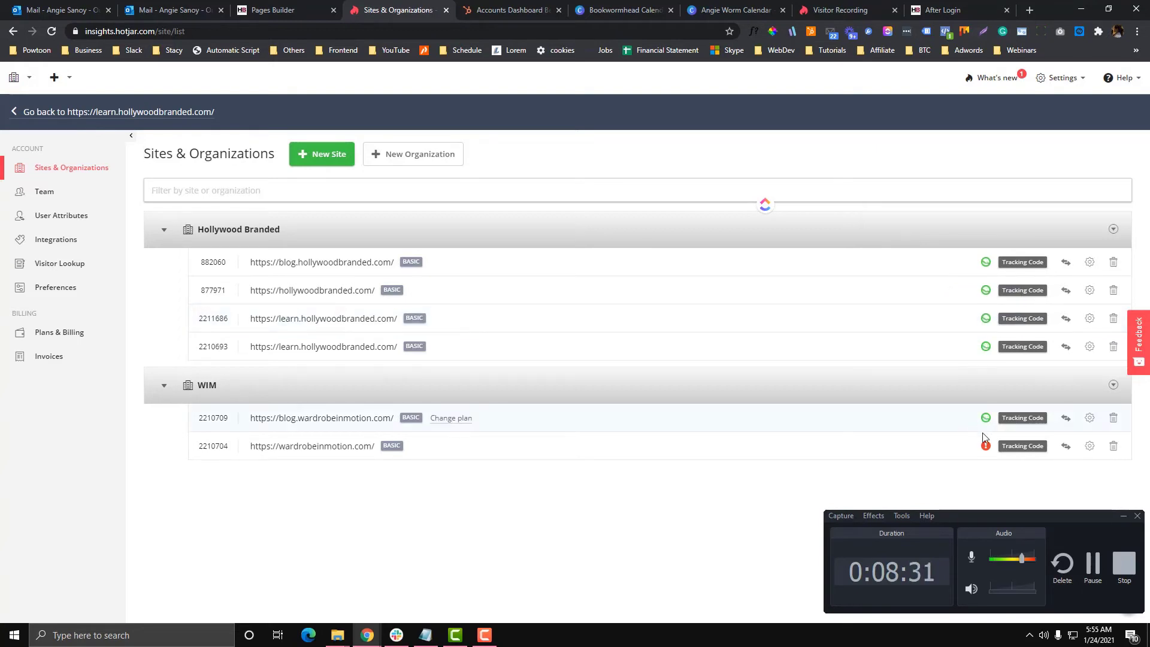
{"action": "mouse_move", "coordinate": [986, 447]}
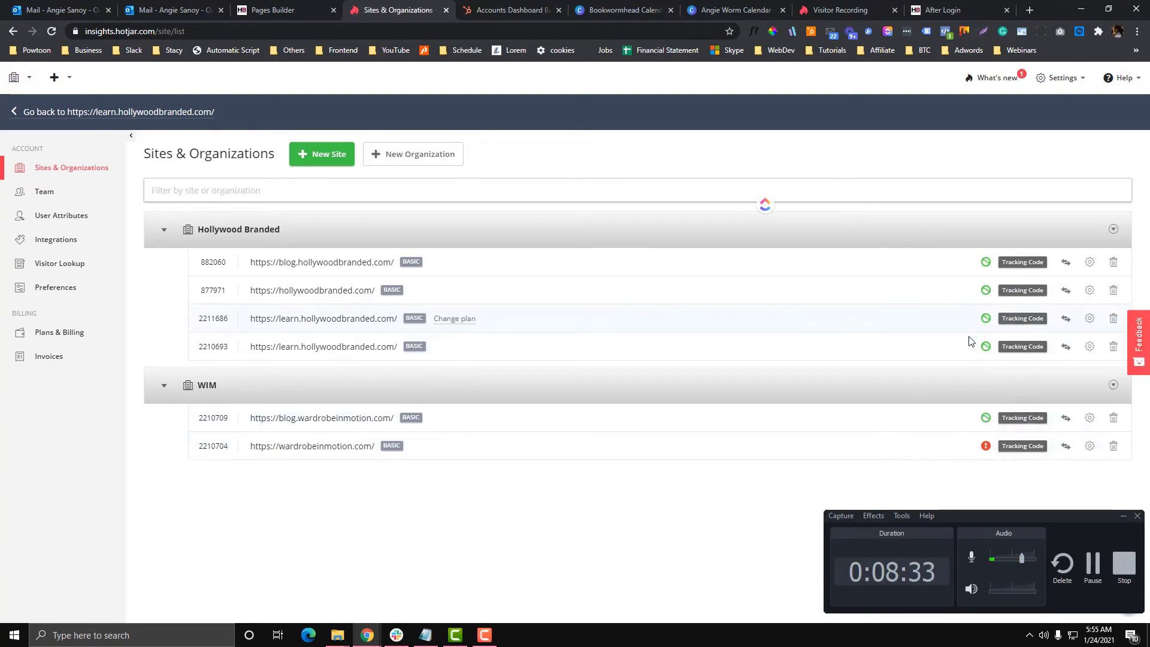
{"action": "left_click", "coordinate": [984, 346]}
Step: Switch to the newly added learn.hollywoodbranded.com site and open its heatmaps
{"action": "left_click", "coordinate": [18, 112]}
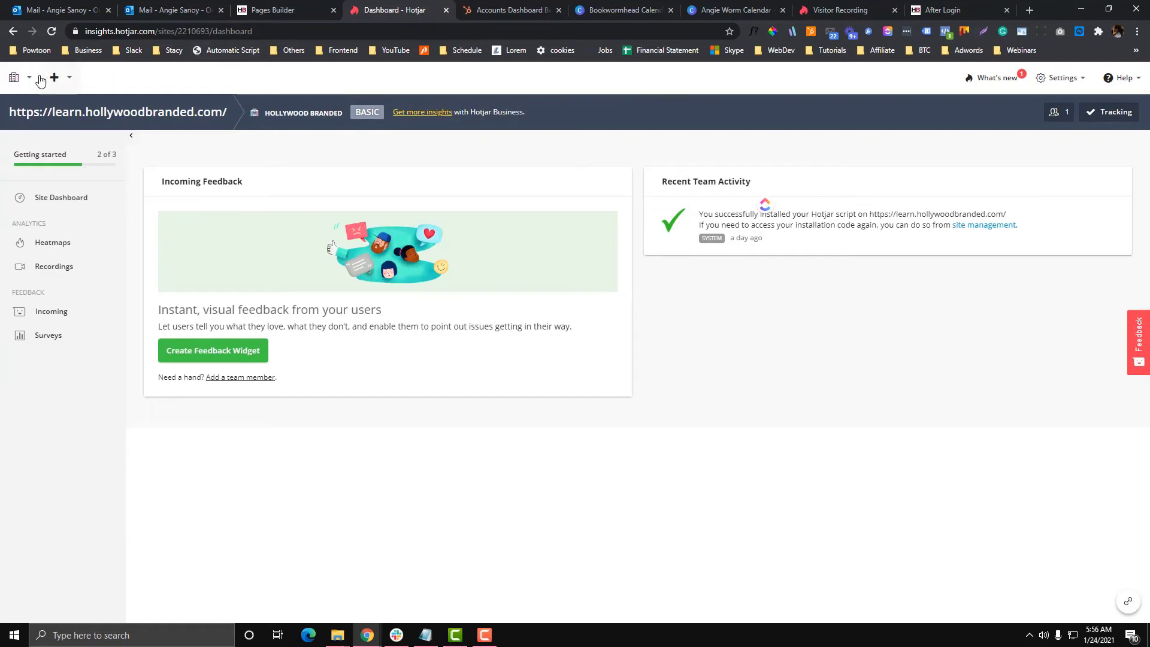
{"action": "mouse_move", "coordinate": [27, 77]}
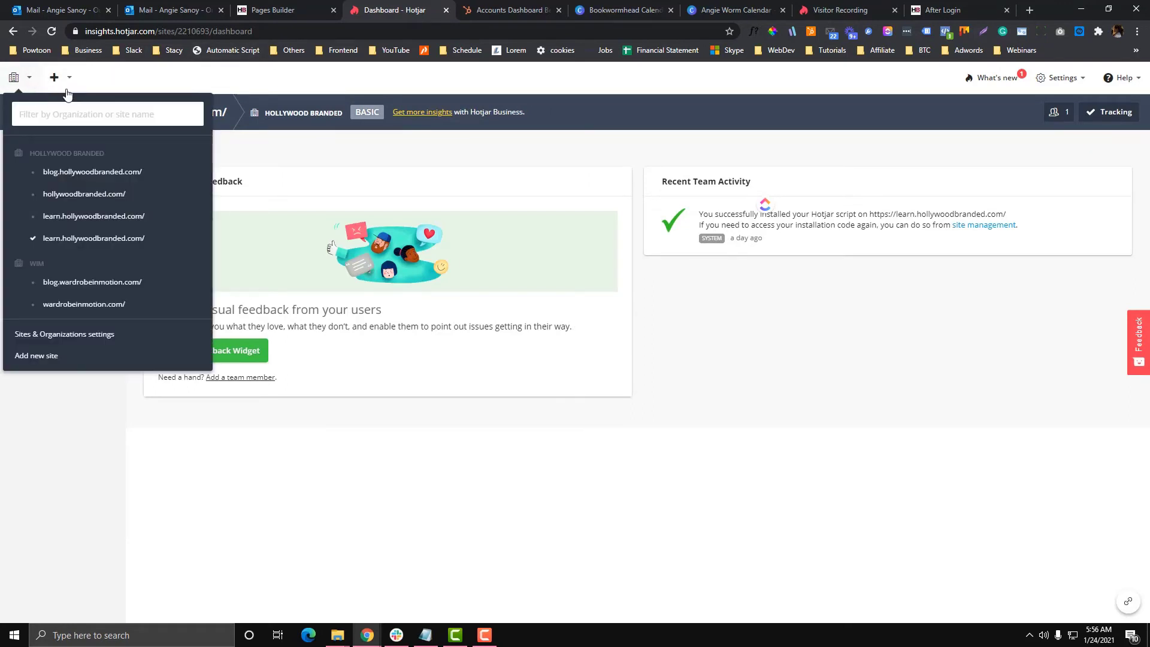
{"action": "left_click", "coordinate": [167, 226]}
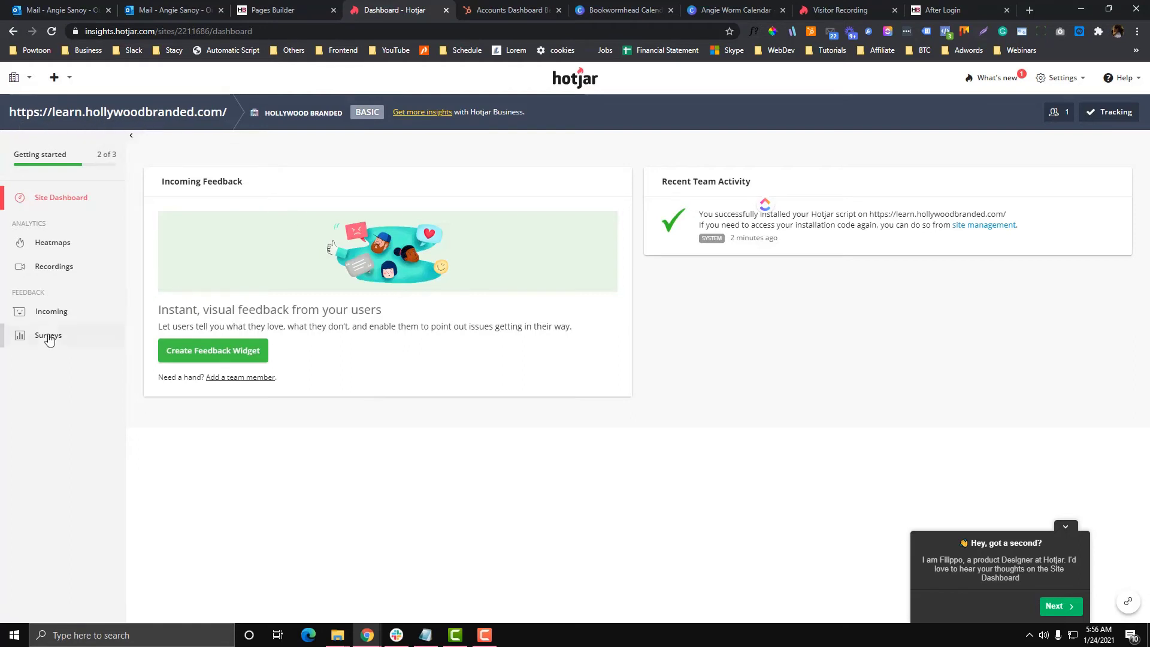
{"action": "left_click", "coordinate": [53, 244]}
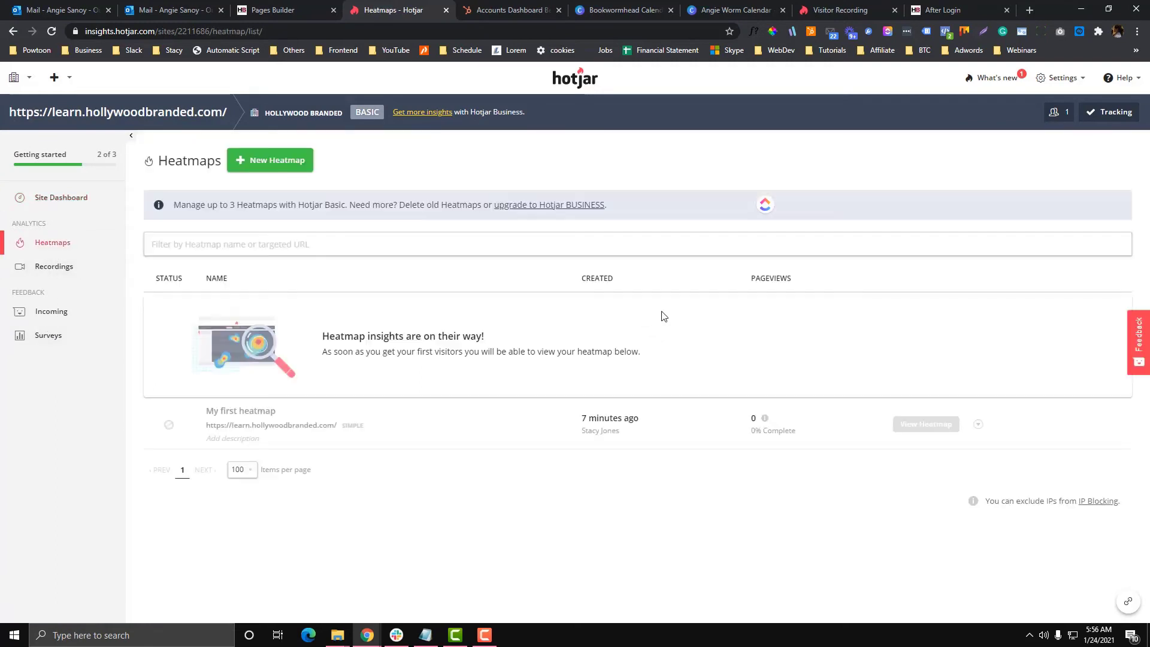
Step: Start a new heatmap named Homepage and accept the Manual Snapshot format with 1,000 pageviews
{"action": "left_click", "coordinate": [287, 169]}
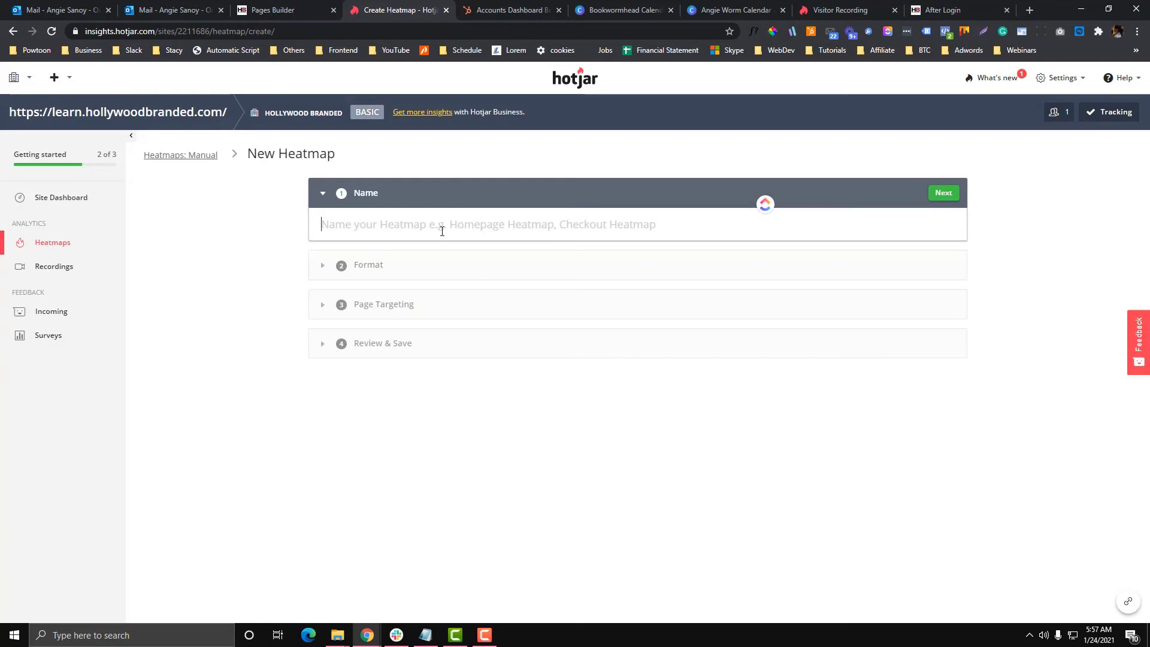
{"action": "type", "text": "Homepage"}
{"action": "double_click", "coordinate": [442, 231]}
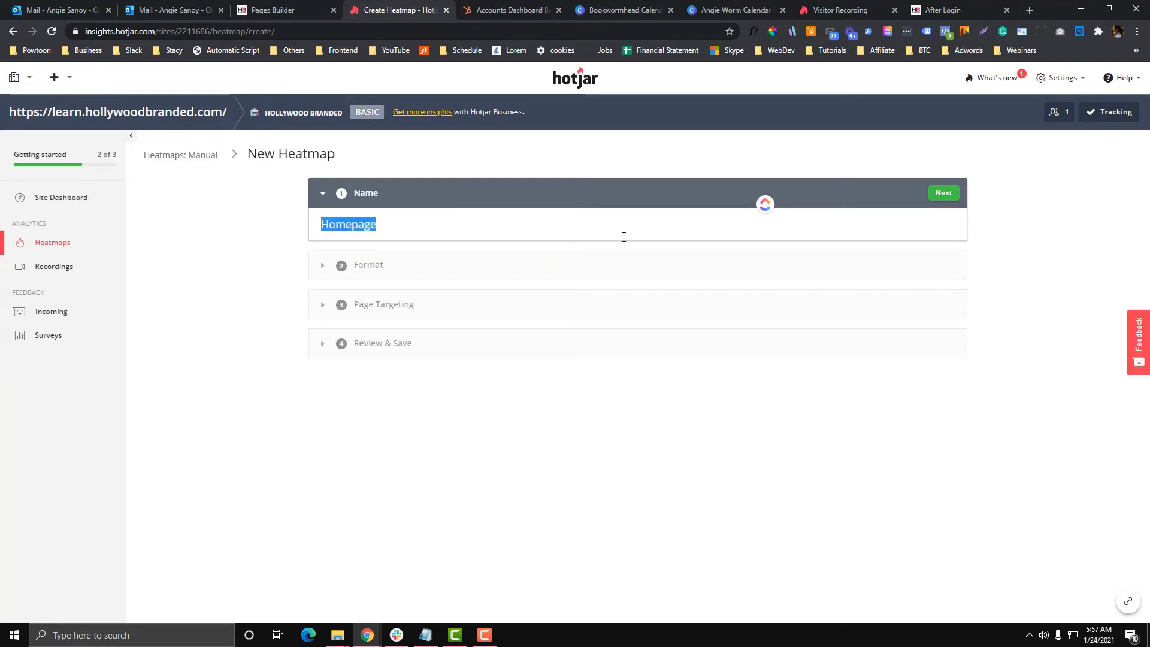
{"action": "left_click", "coordinate": [940, 197]}
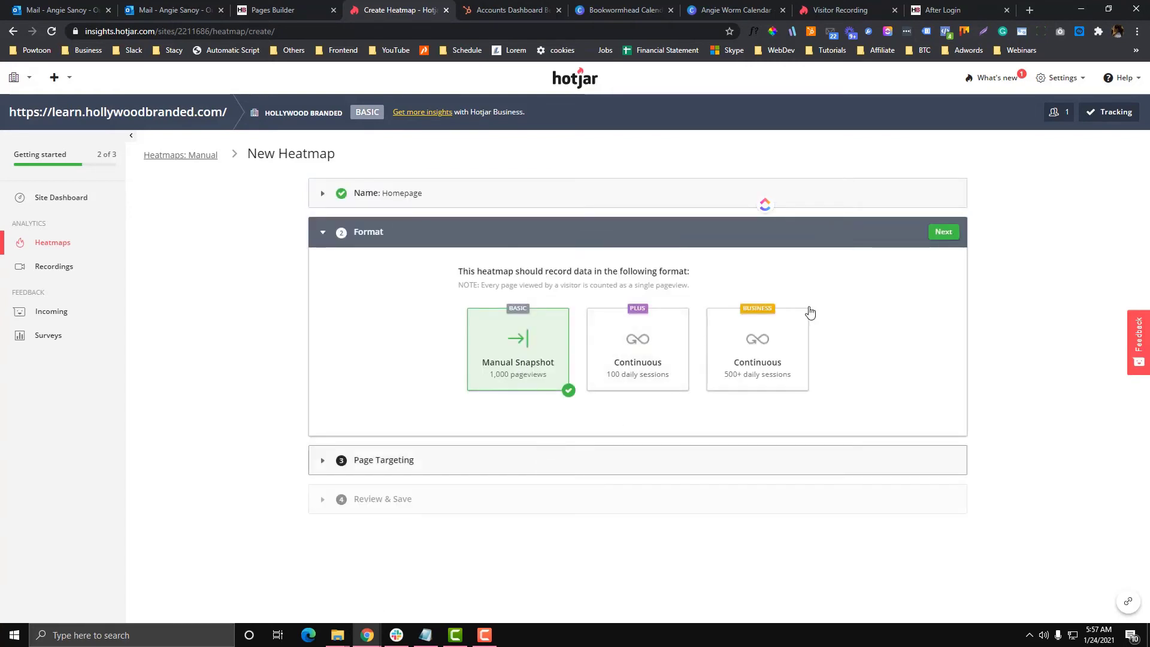
{"action": "left_click", "coordinate": [943, 232]}
Step: Try targeting a specific page by simple URL match with "learn", comparing it with the similar pages option
{"action": "left_click", "coordinate": [590, 426]}
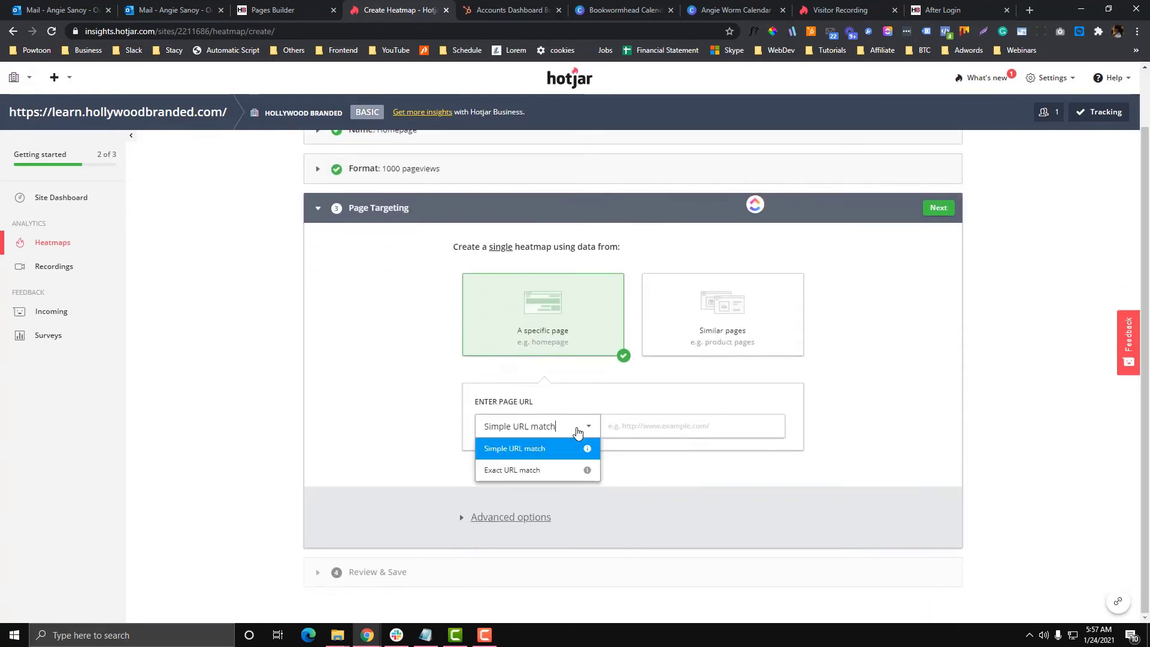
{"action": "left_click", "coordinate": [569, 448]}
{"action": "left_click", "coordinate": [653, 431]}
{"action": "type", "text": "le"}
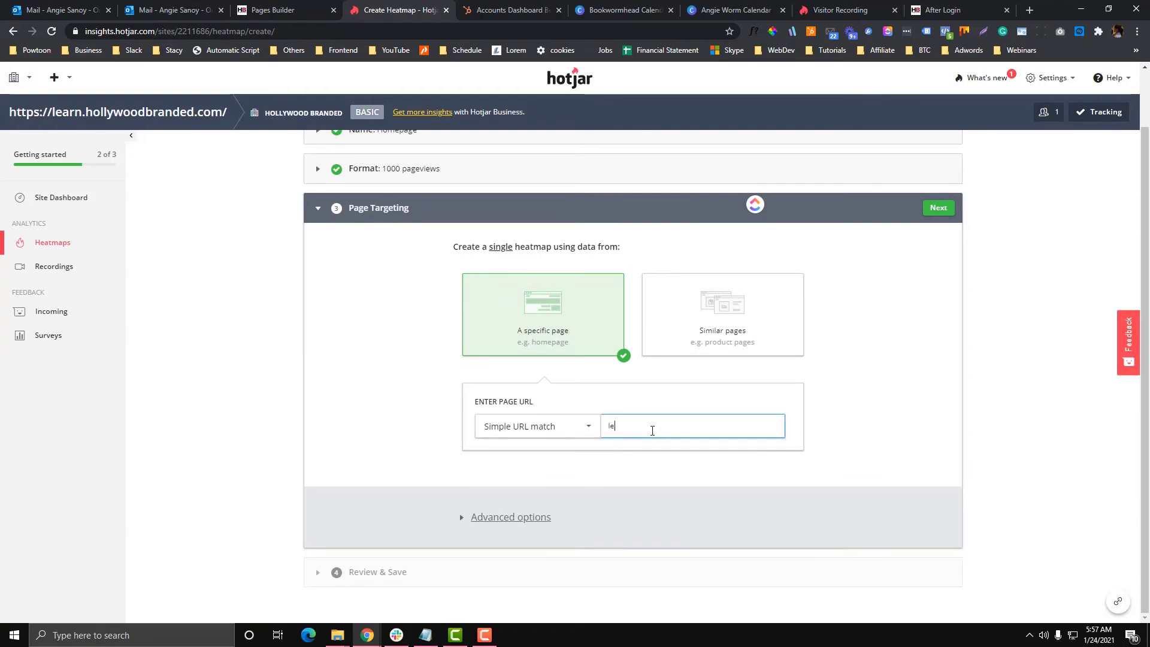
{"action": "type", "text": "arn"}
{"action": "left_click", "coordinate": [715, 335]}
{"action": "left_click", "coordinate": [567, 329]}
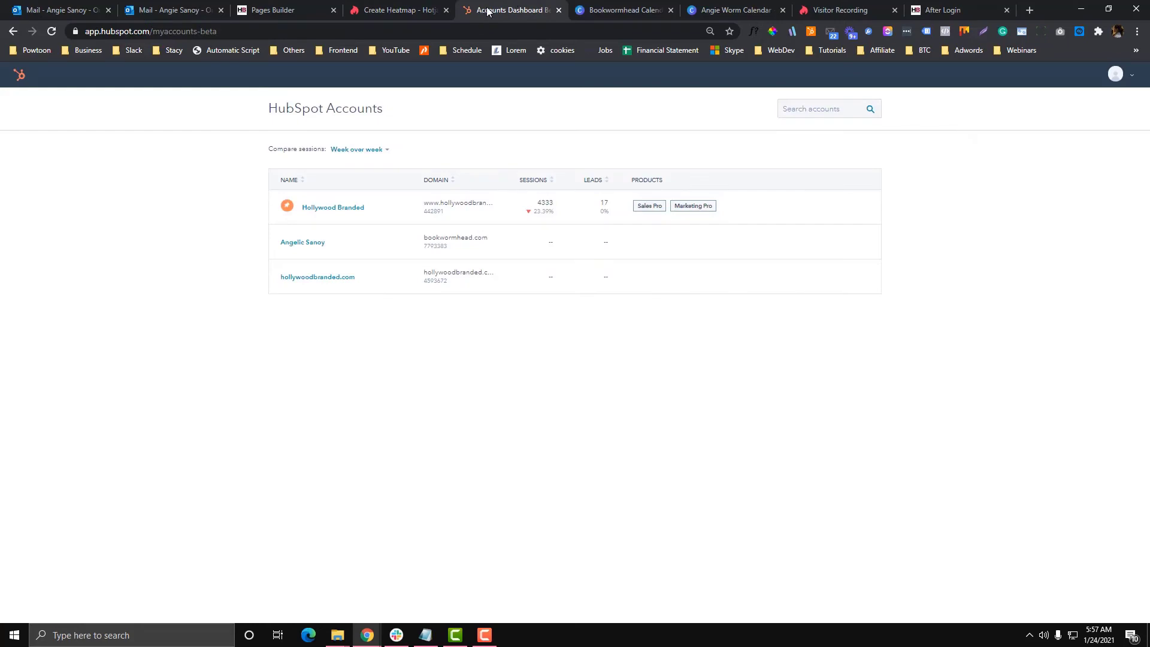
Step: Go to learnworlds.com in the Pages Builder's browser tab and access the school's dashboard
{"action": "left_click", "coordinate": [268, 9]}
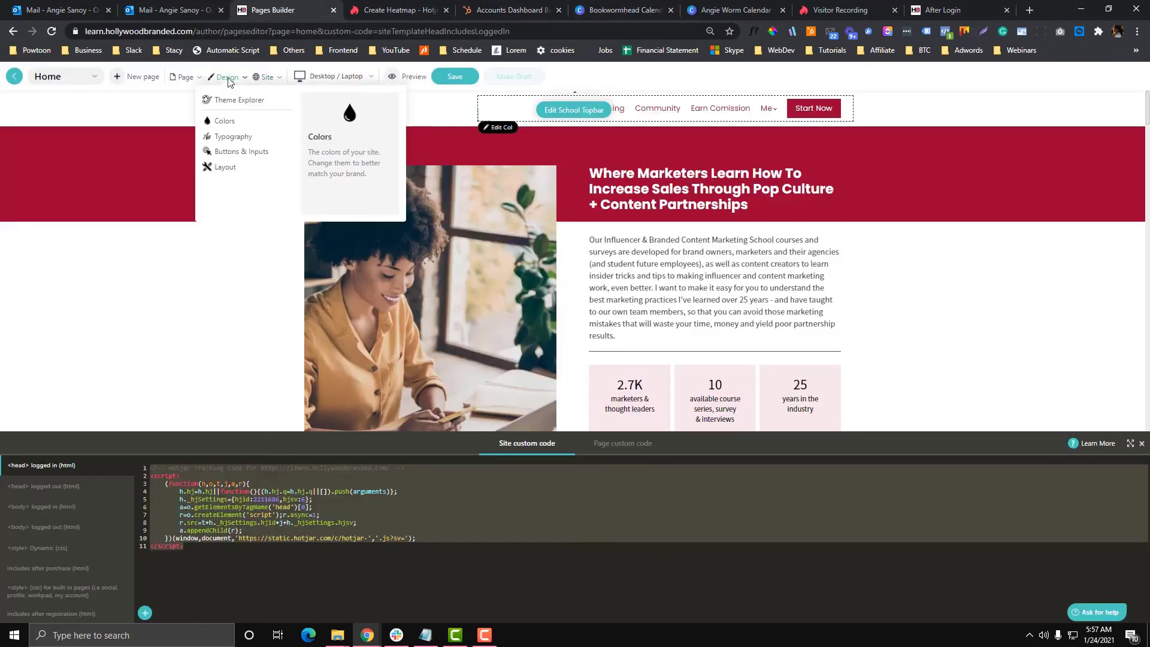
{"action": "left_click", "coordinate": [172, 32]}
{"action": "type", "text": "learnworlds.com"}
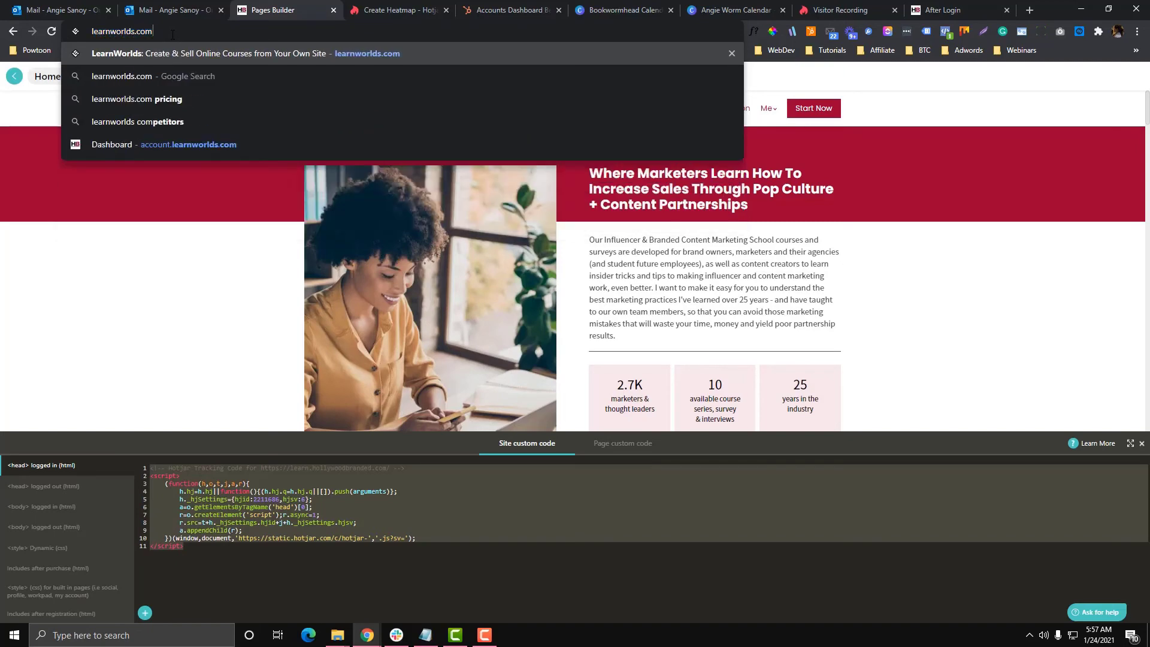
{"action": "key", "text": "Return"}
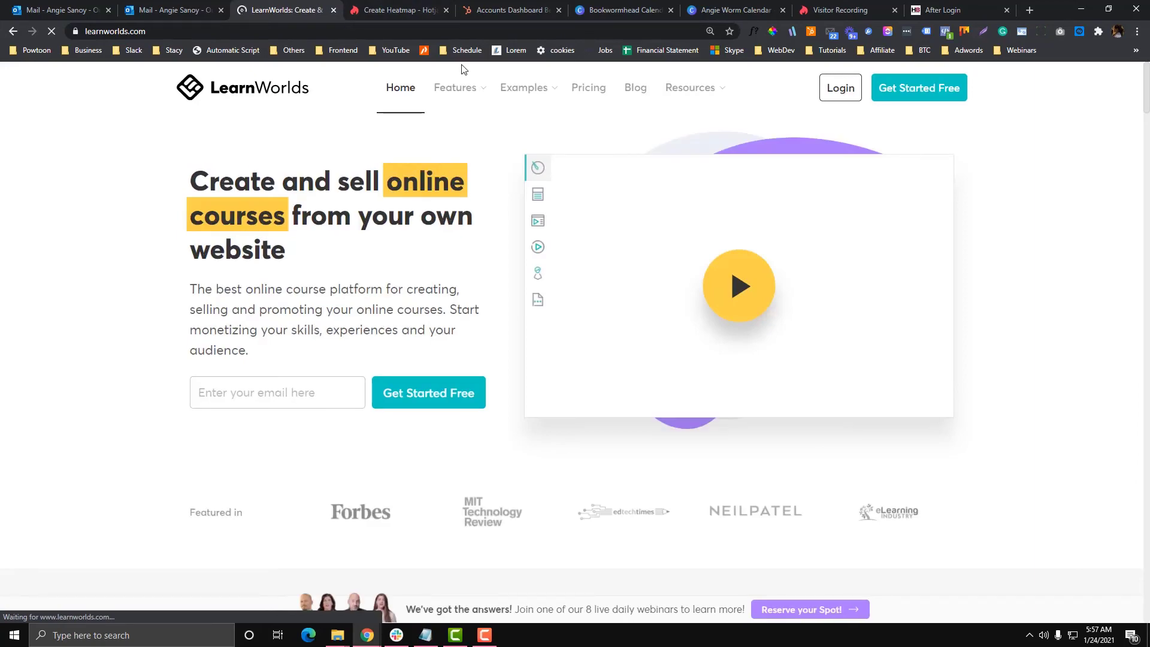
{"action": "left_click", "coordinate": [825, 88]}
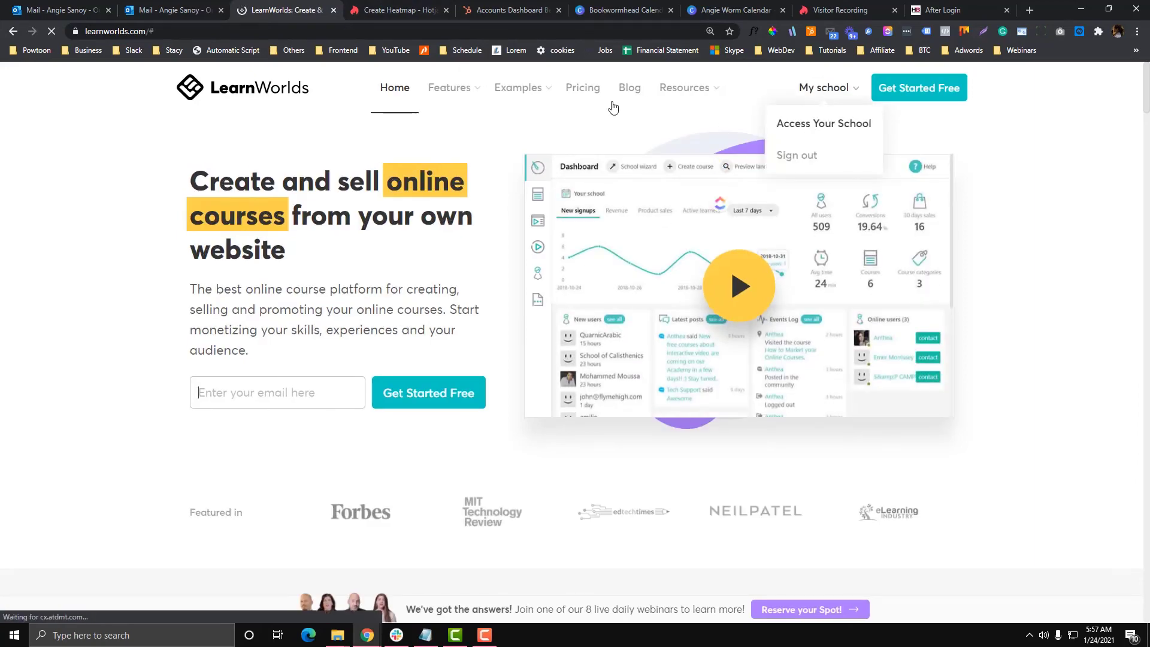
{"action": "left_click", "coordinate": [415, 6]}
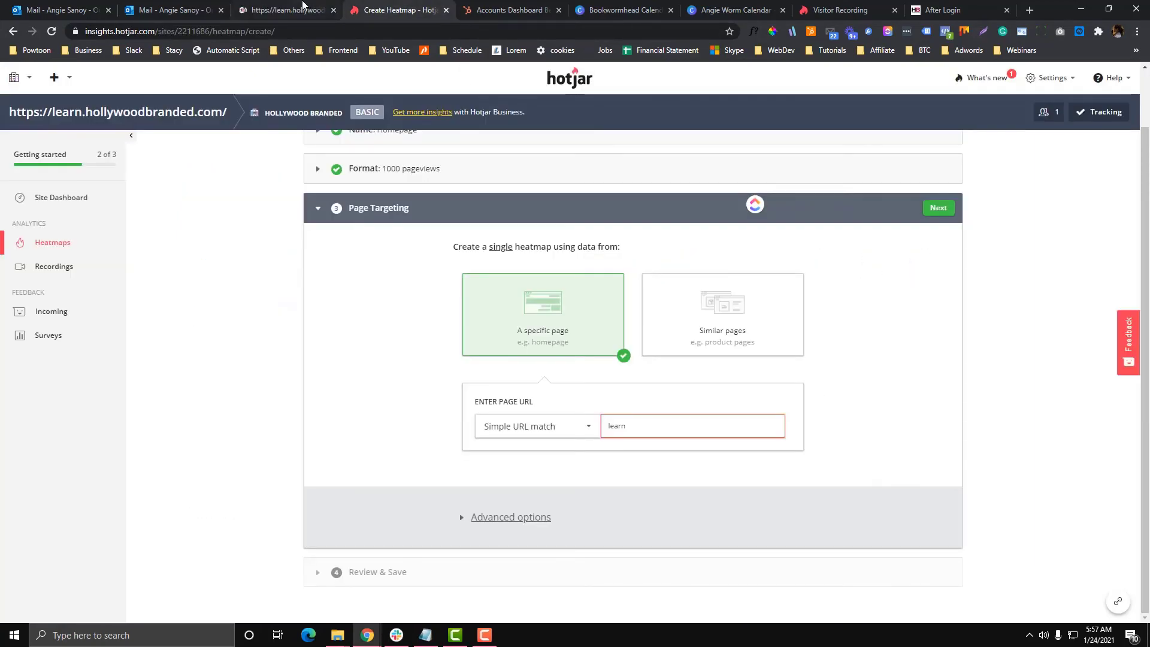
{"action": "left_click", "coordinate": [302, 6]}
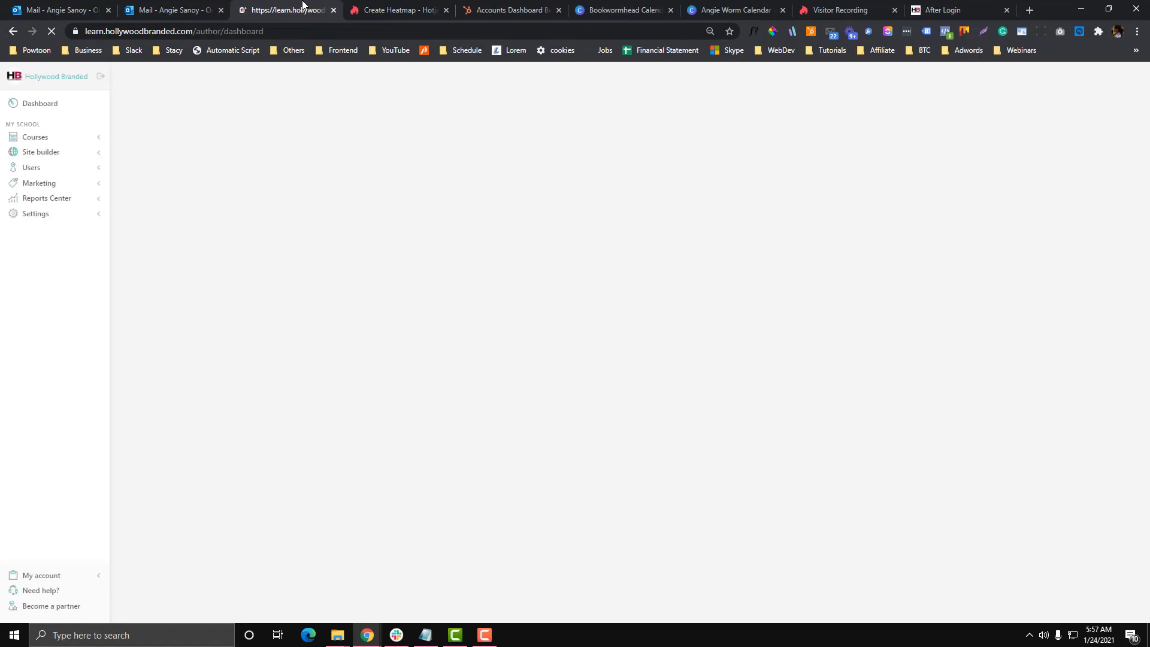
Step: Open the Marketers Content Playbook - FREE Access course from the course manager and preview its course player
{"action": "left_click", "coordinate": [55, 138]}
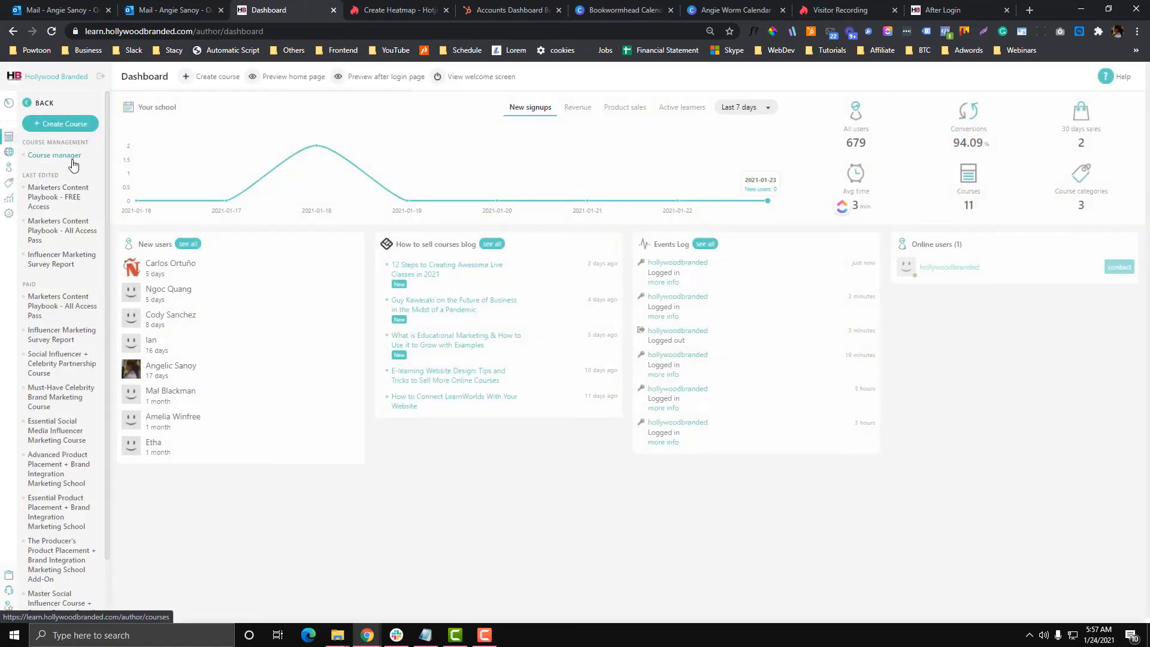
{"action": "left_click", "coordinate": [67, 157]}
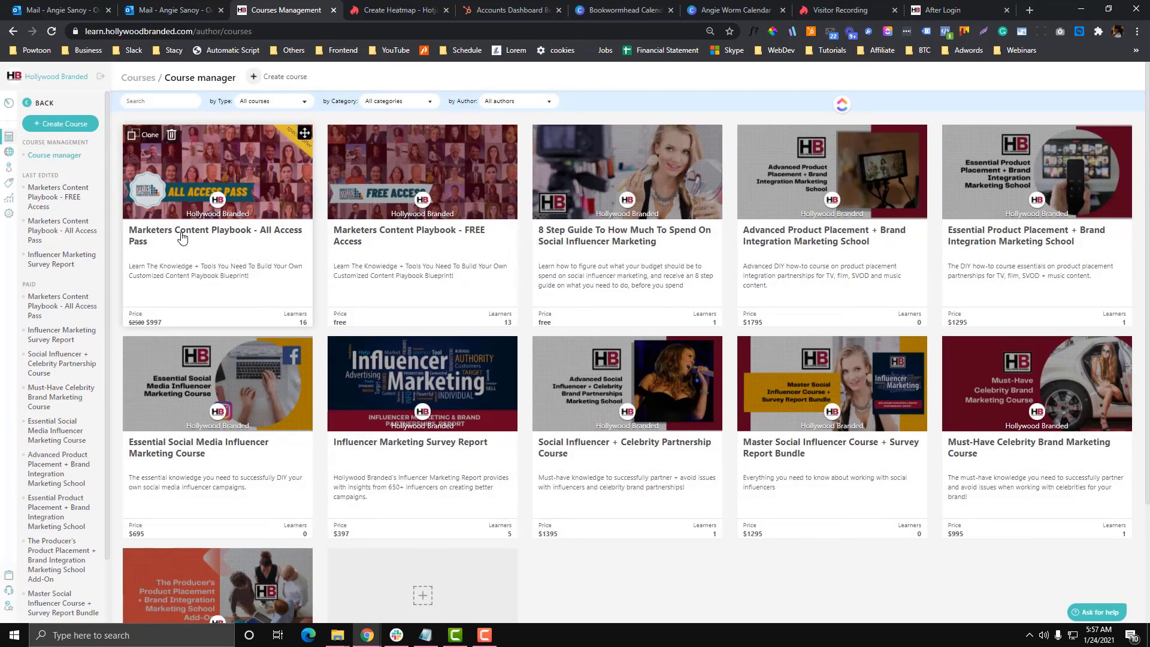
{"action": "left_click", "coordinate": [460, 225]}
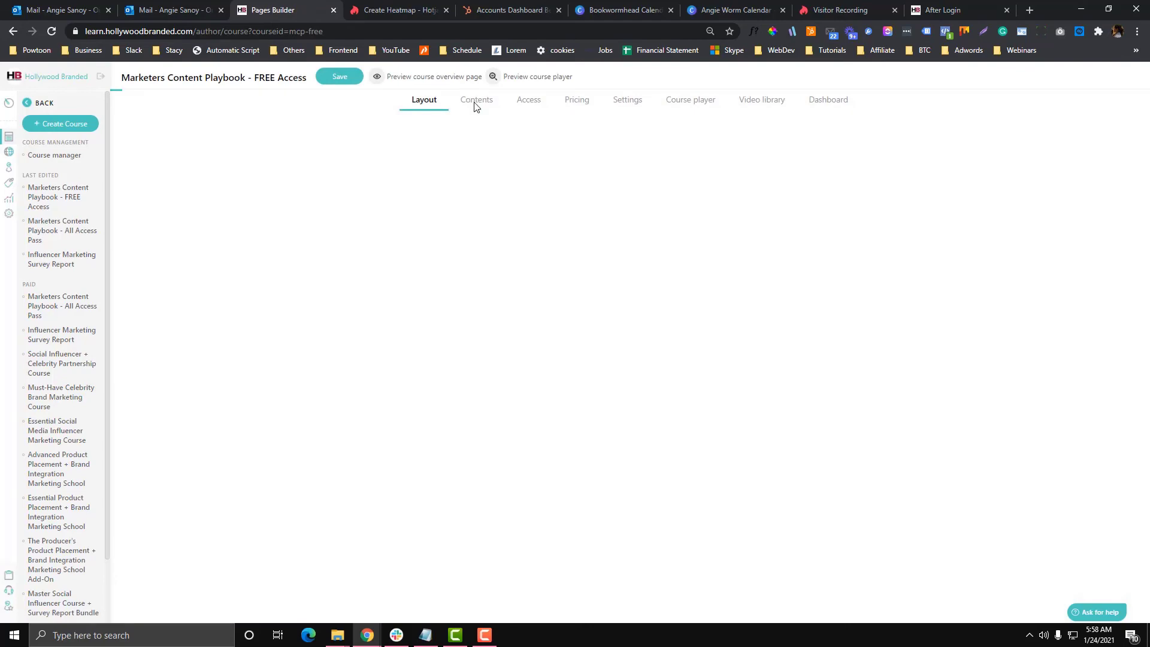
{"action": "left_click", "coordinate": [476, 100]}
{"action": "left_click", "coordinate": [527, 77]}
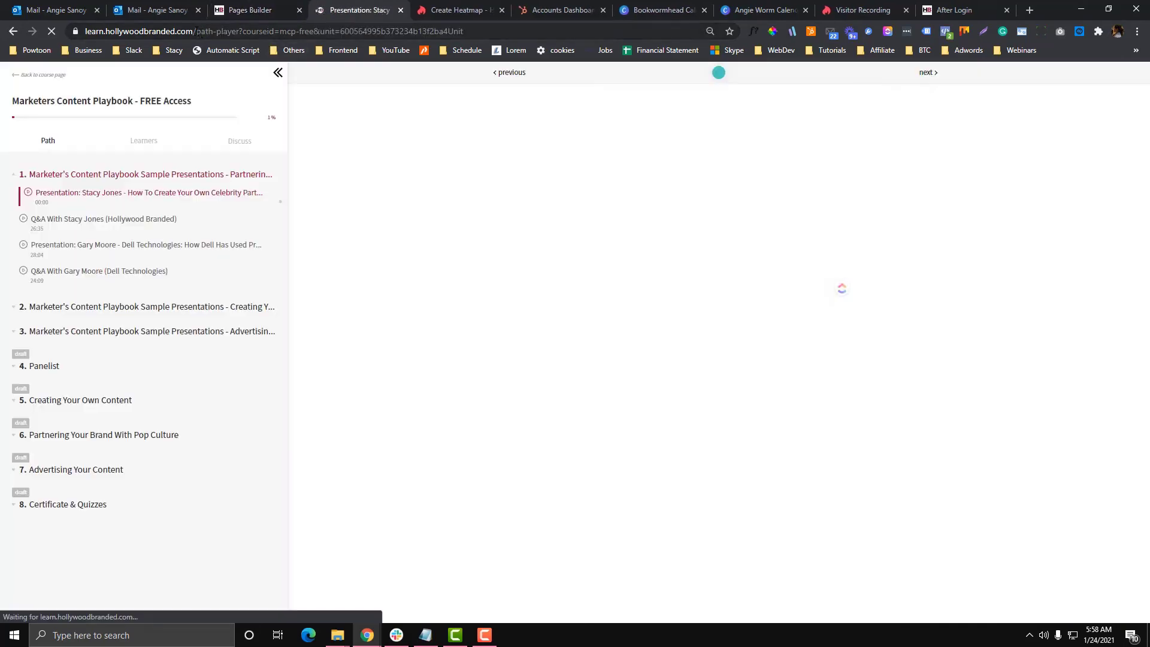
Step: Copy "path-player" from the course player's address and use it as the page URL in Hotjar's heatmap targeting
{"action": "left_click_drag", "start_coordinate": [197, 32], "coordinate": [241, 34]}
{"action": "key", "text": "ctrl+c"}
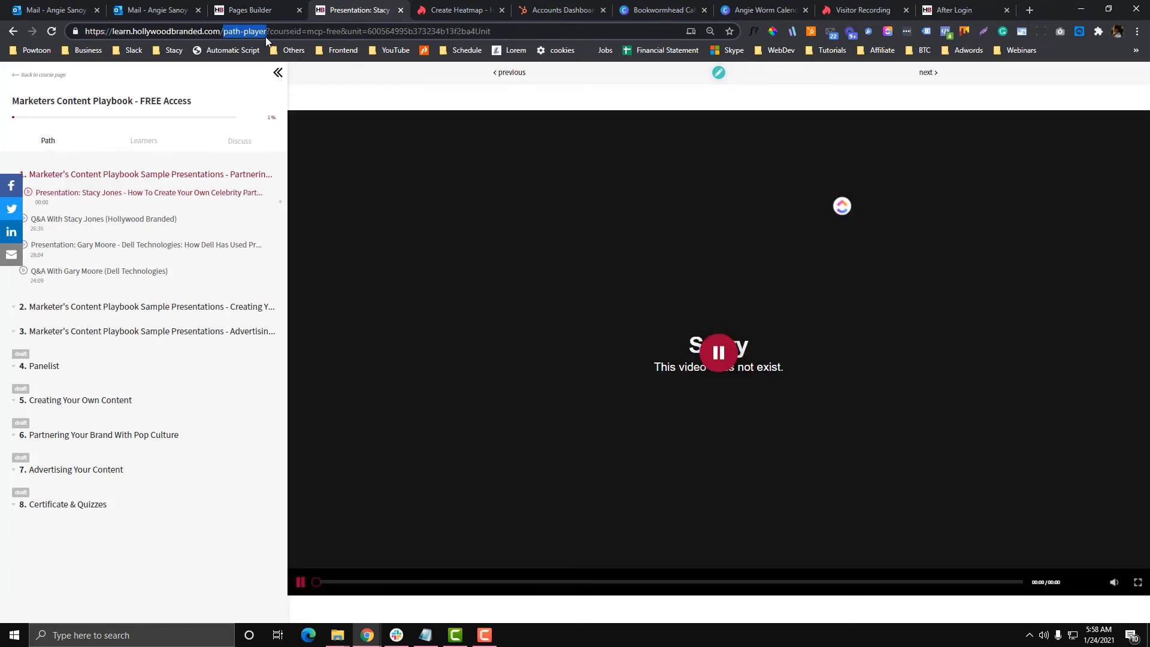
{"action": "left_click", "coordinate": [493, 6]}
{"action": "double_click", "coordinate": [628, 426]}
{"action": "key", "text": "ctrl+v"}
Step: Target similar pages whose URL contains path-player, and create the heatmap
{"action": "left_click", "coordinate": [558, 430]}
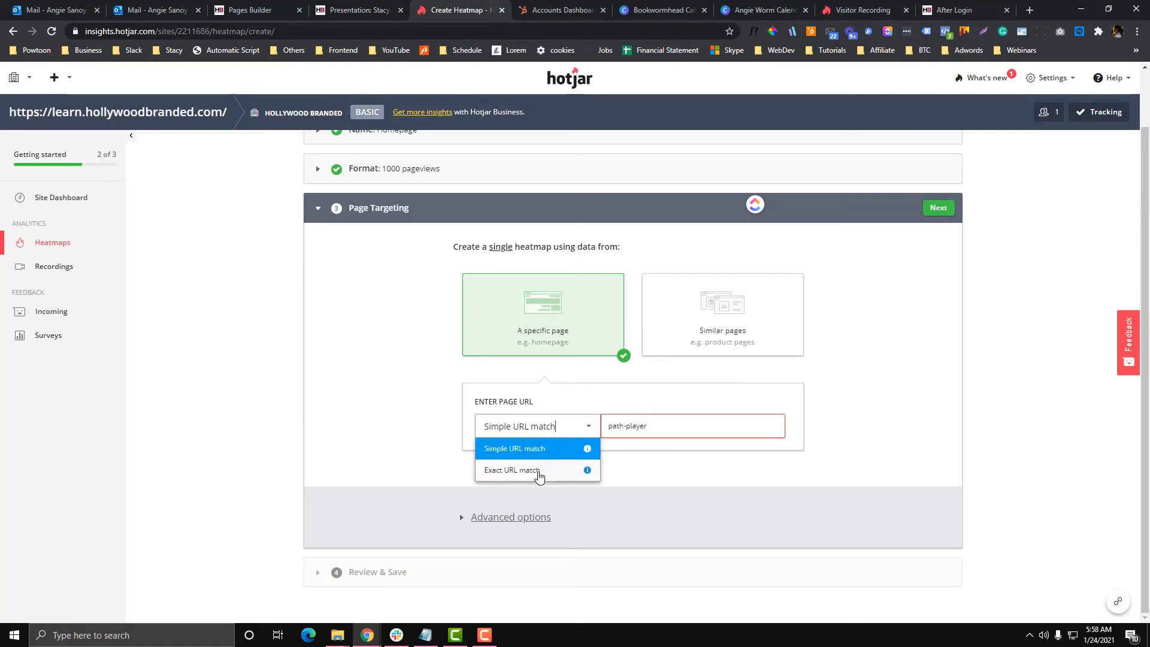
{"action": "left_click", "coordinate": [537, 472]}
{"action": "left_click", "coordinate": [738, 351]}
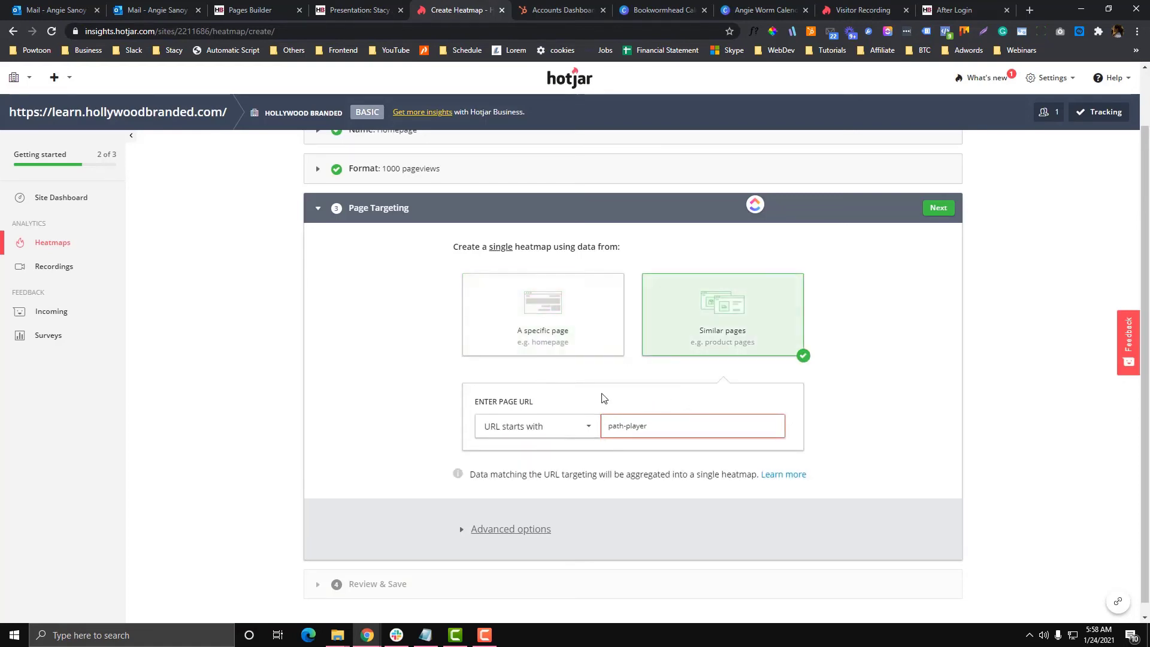
{"action": "left_click", "coordinate": [525, 431]}
{"action": "left_click", "coordinate": [525, 499]}
{"action": "left_click_drag", "start_coordinate": [652, 428], "coordinate": [607, 429]}
{"action": "left_click", "coordinate": [654, 427]}
{"action": "scroll", "coordinate": [653, 410], "scroll_direction": "down", "scroll_amount": 1}
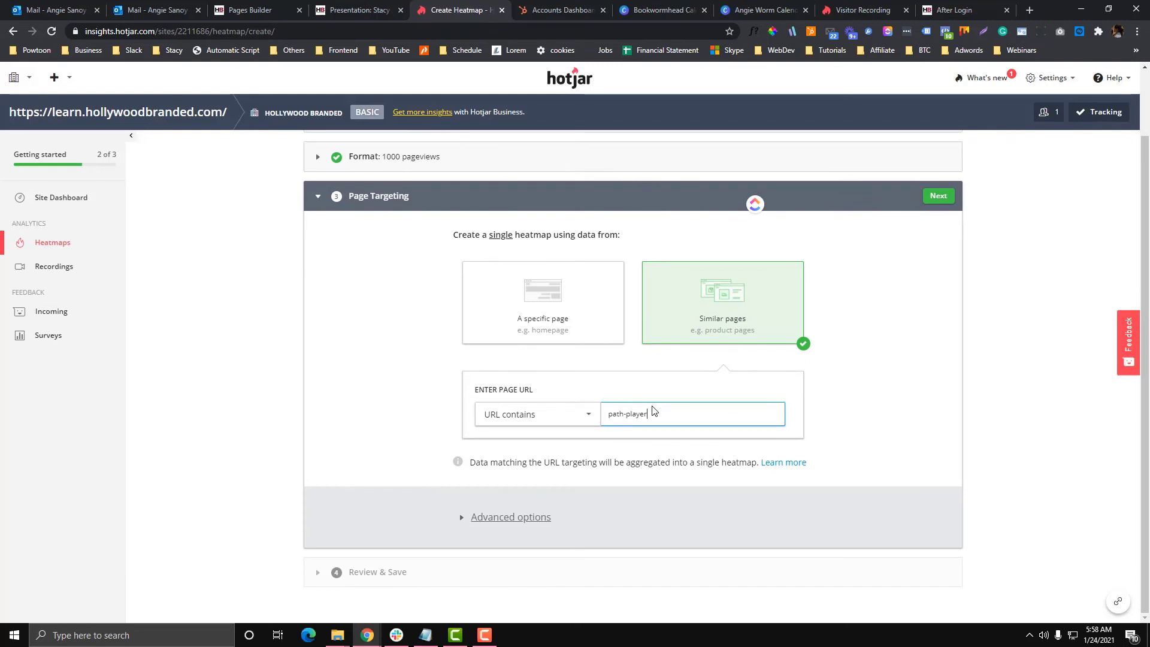
{"action": "left_click", "coordinate": [940, 197]}
{"action": "left_click", "coordinate": [601, 457]}
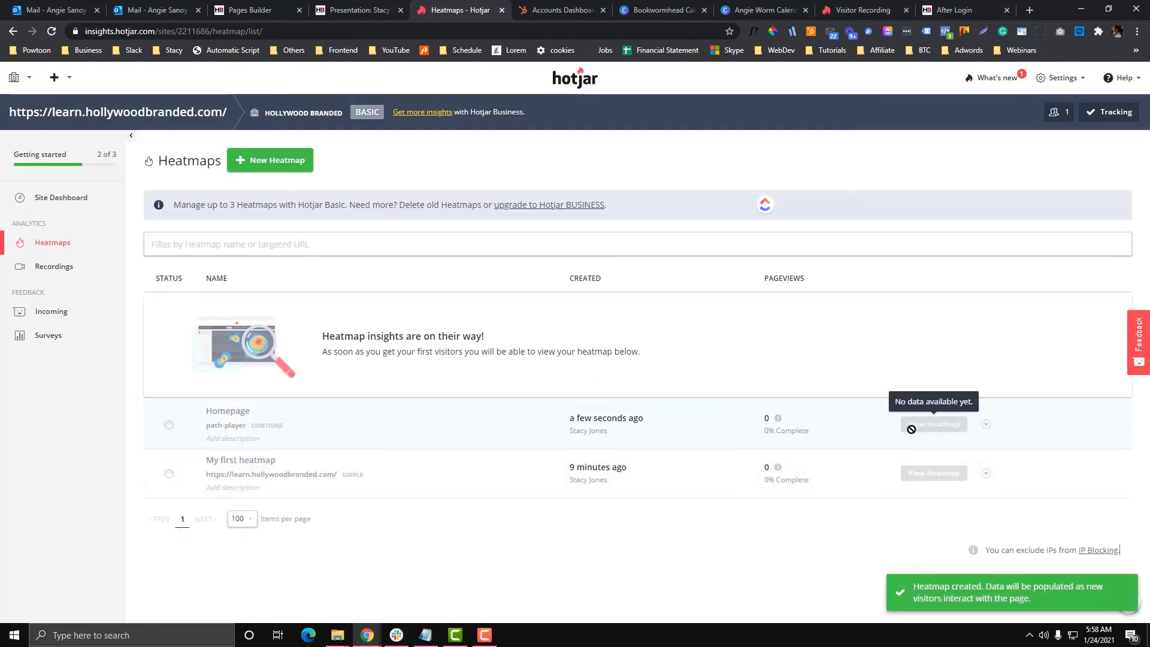
Step: Rename the Homepage heatmap as "Visited The Course Player", then save and close it
{"action": "left_click", "coordinate": [985, 424]}
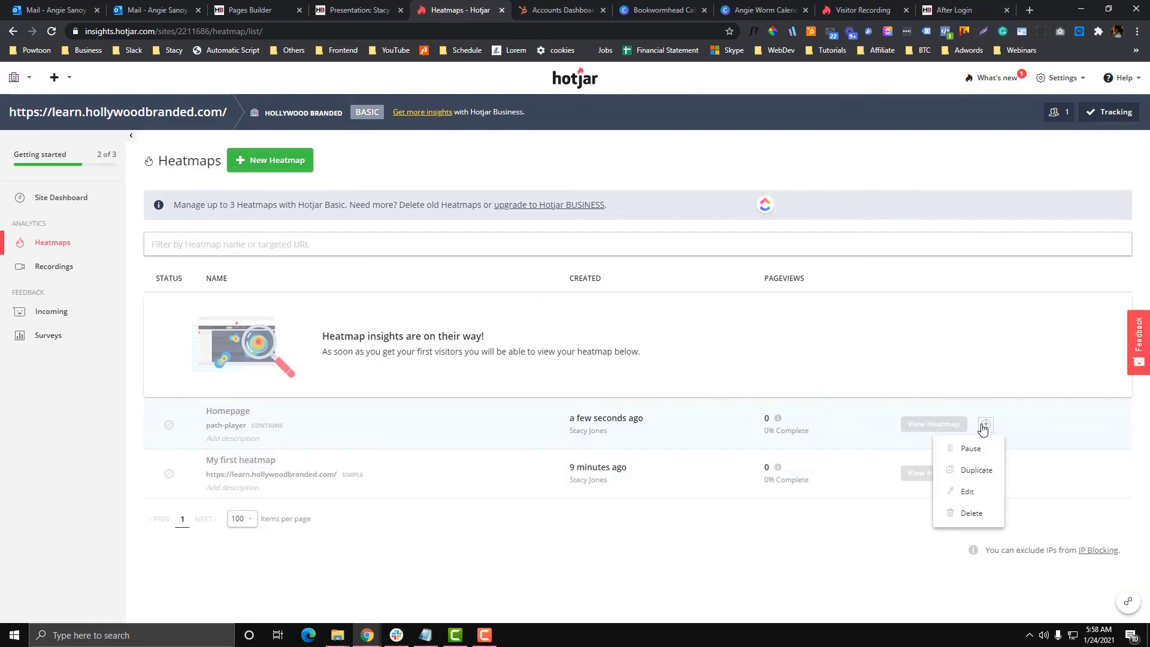
{"action": "left_click", "coordinate": [962, 490]}
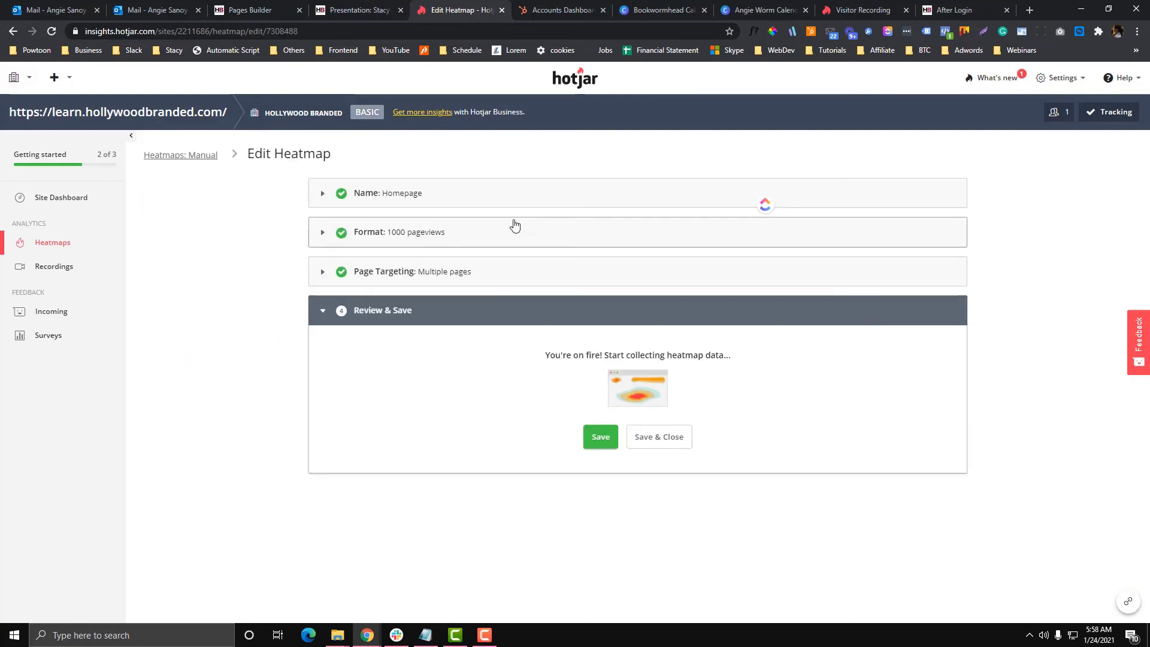
{"action": "left_click", "coordinate": [453, 201]}
{"action": "double_click", "coordinate": [432, 222]}
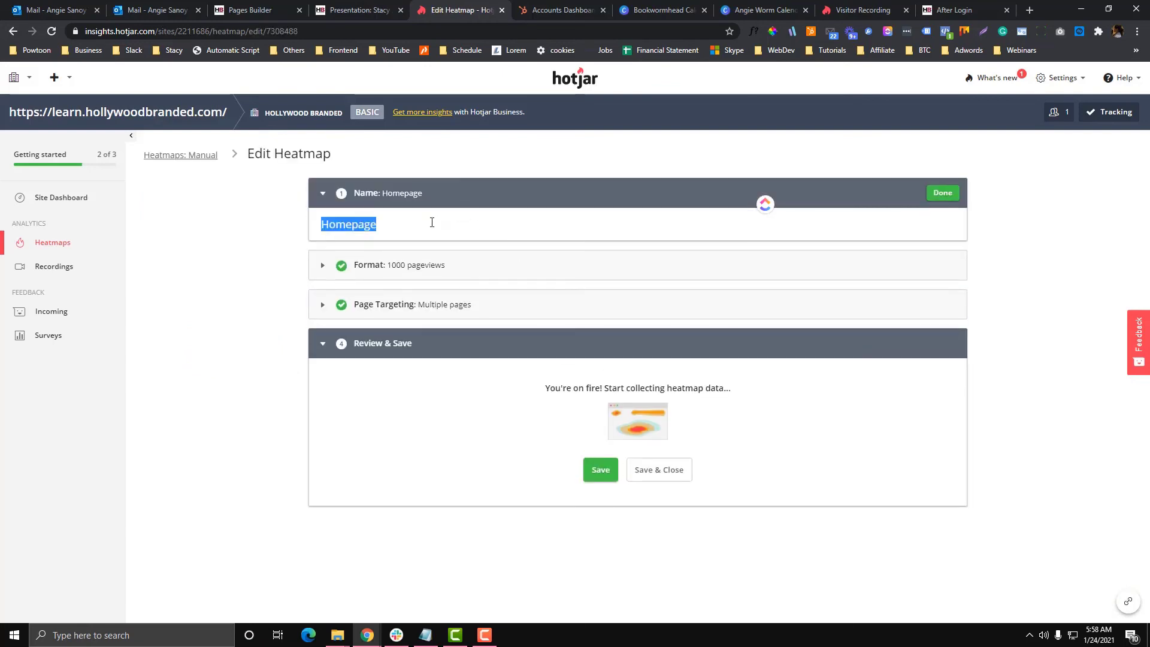
{"action": "type", "text": "Visited The Course Player"}
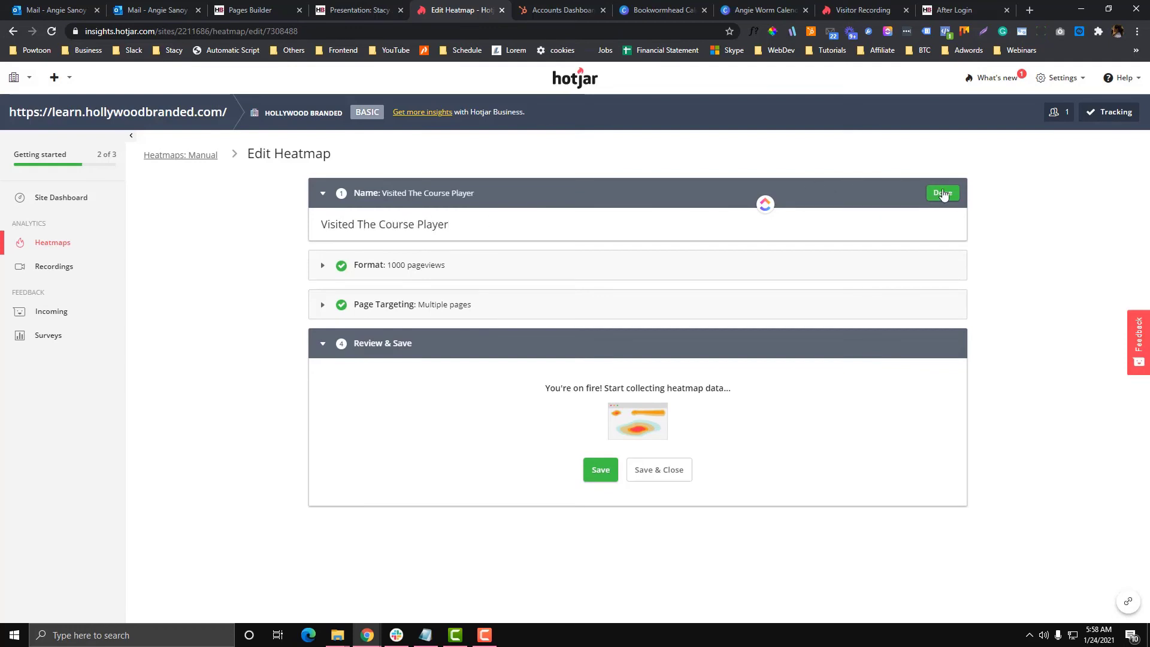
{"action": "left_click", "coordinate": [943, 194]}
{"action": "left_click", "coordinate": [599, 436]}
{"action": "left_click", "coordinate": [659, 438]}
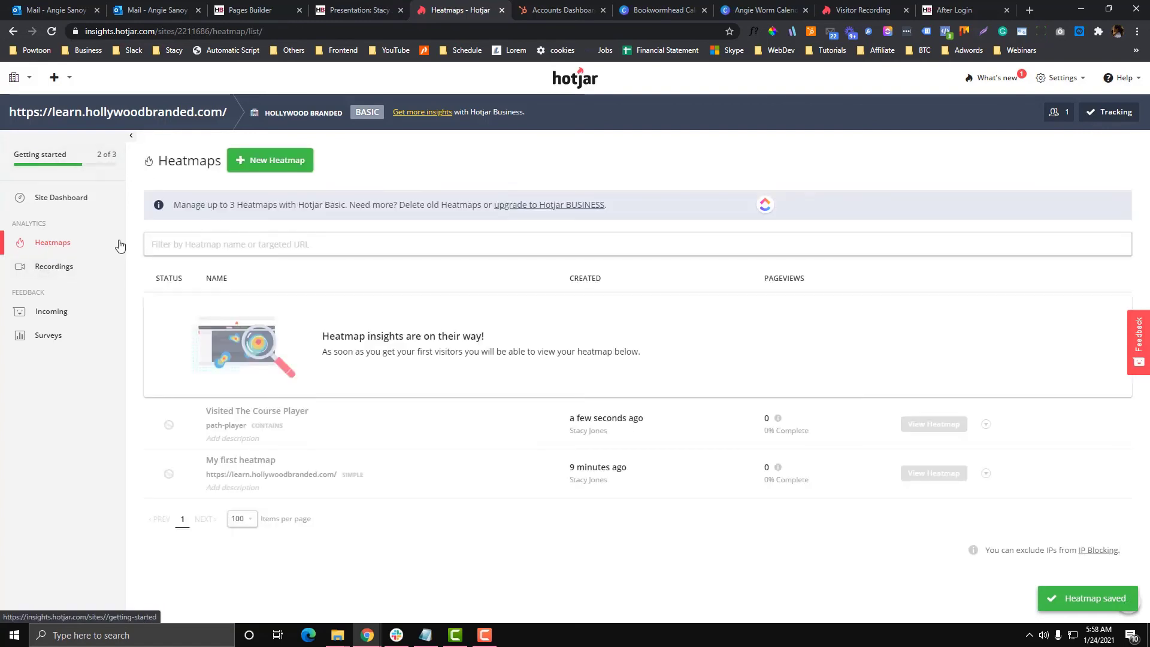
Step: Open the site's recordings and review the running snapshot's session targeting settings
{"action": "left_click", "coordinate": [47, 267]}
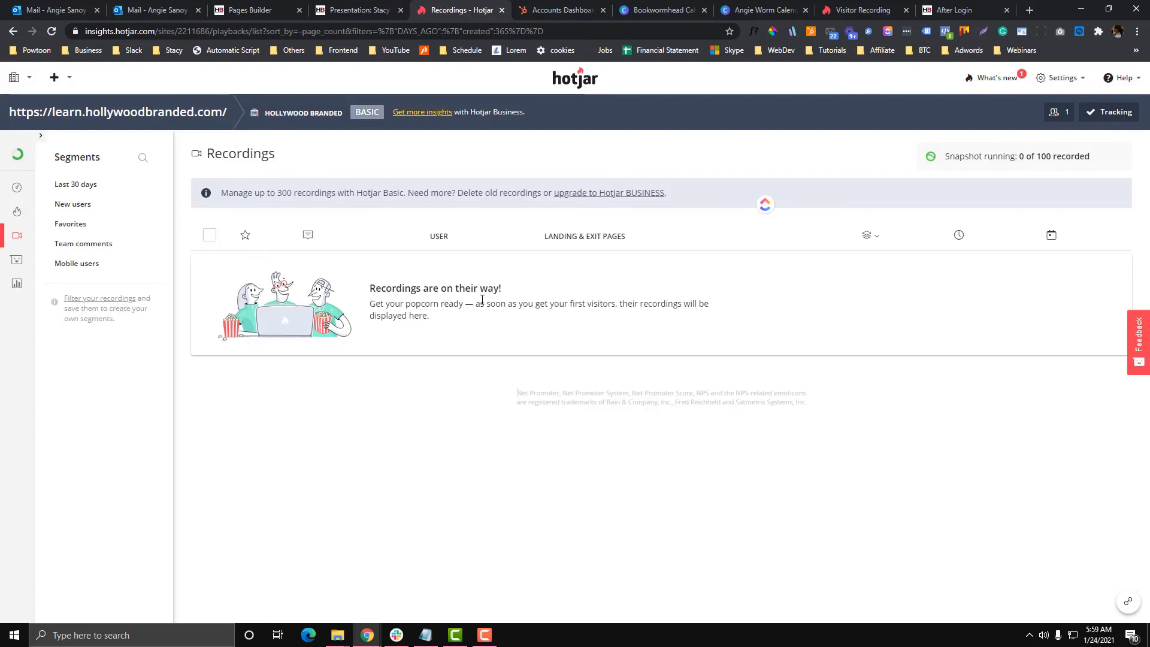
{"action": "left_click", "coordinate": [16, 235]}
{"action": "left_click_drag", "start_coordinate": [375, 284], "coordinate": [543, 353]}
{"action": "left_click", "coordinate": [614, 317]}
{"action": "mouse_move", "coordinate": [963, 167]}
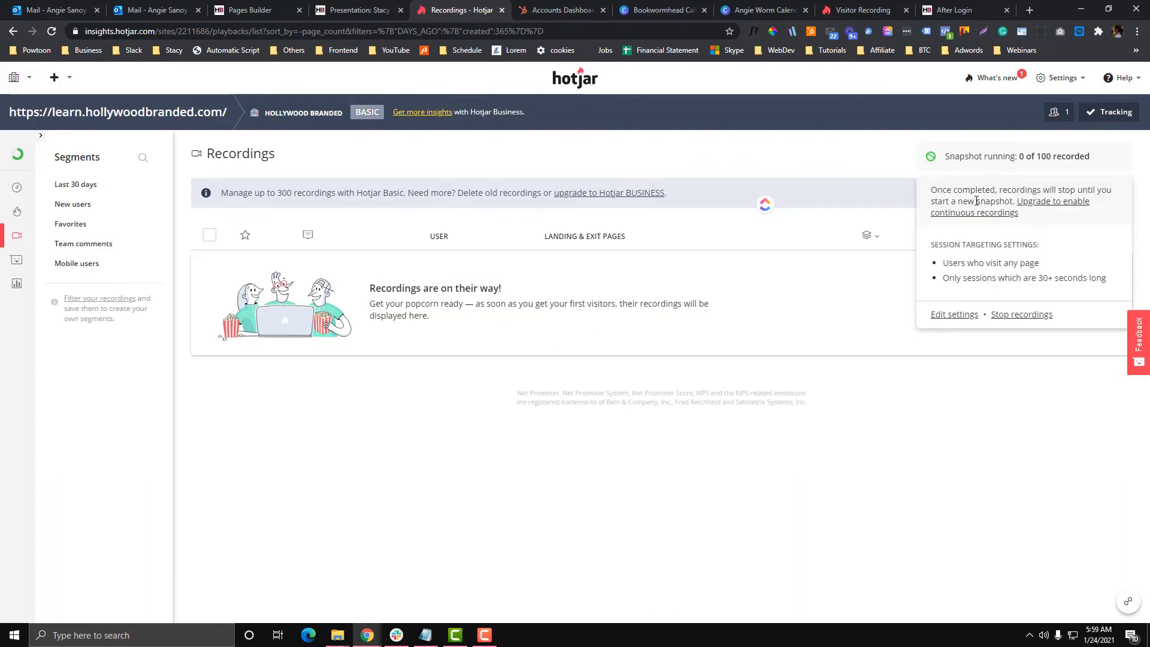